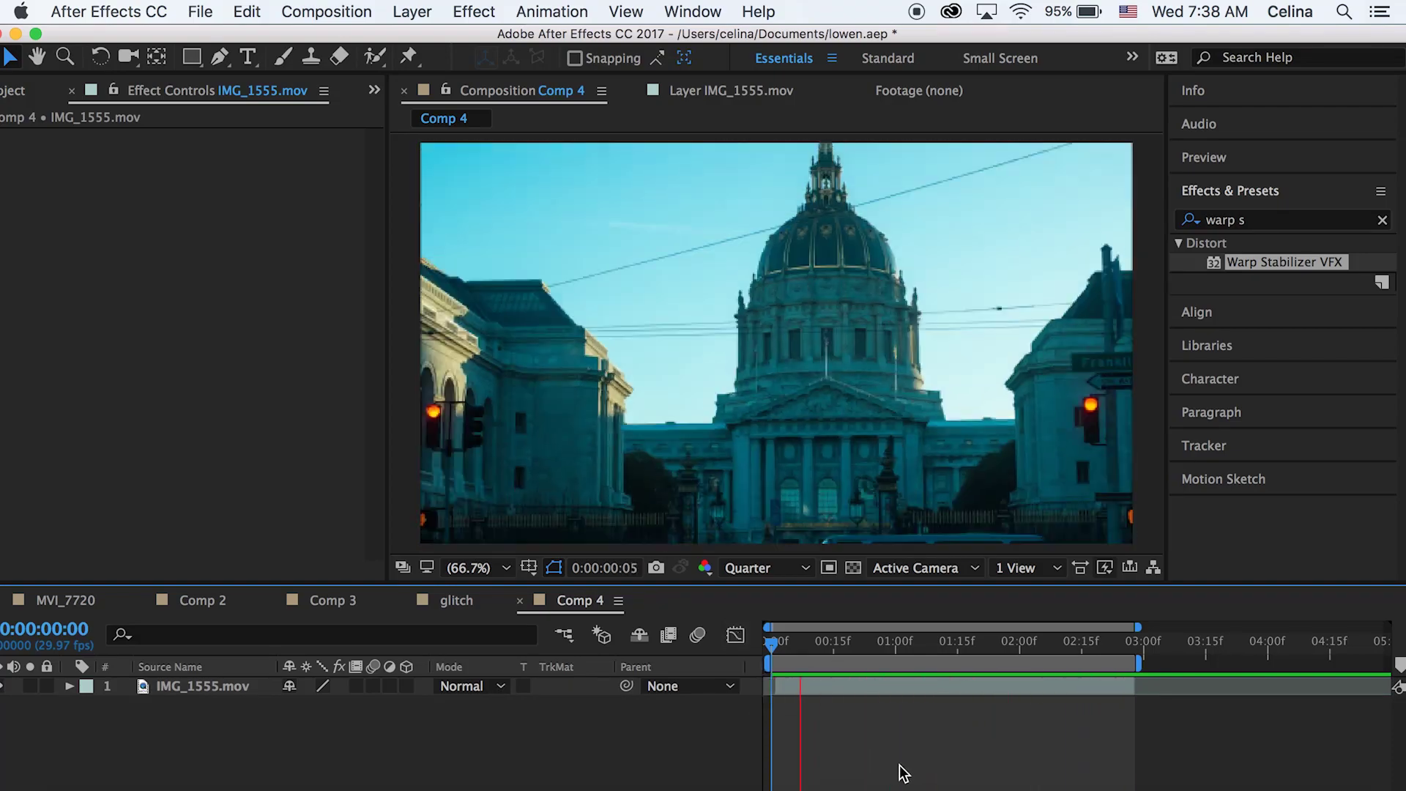
Stop the Comp 4 hyperlapse preview at its opening frames.
key(space)
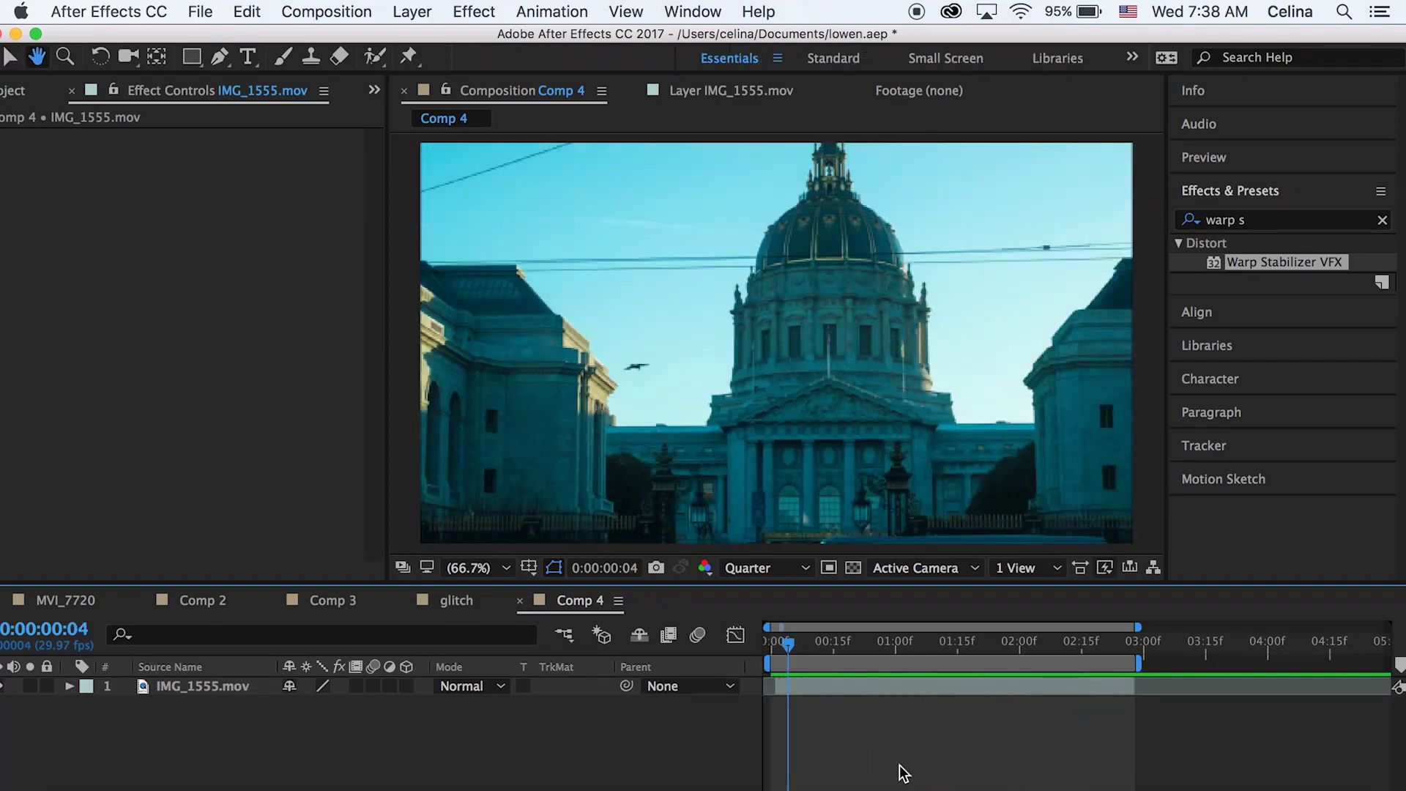
Select the IMG_1555.mov layer, return to 0:00:00:00, and show its Rotation property.
click(832, 690)
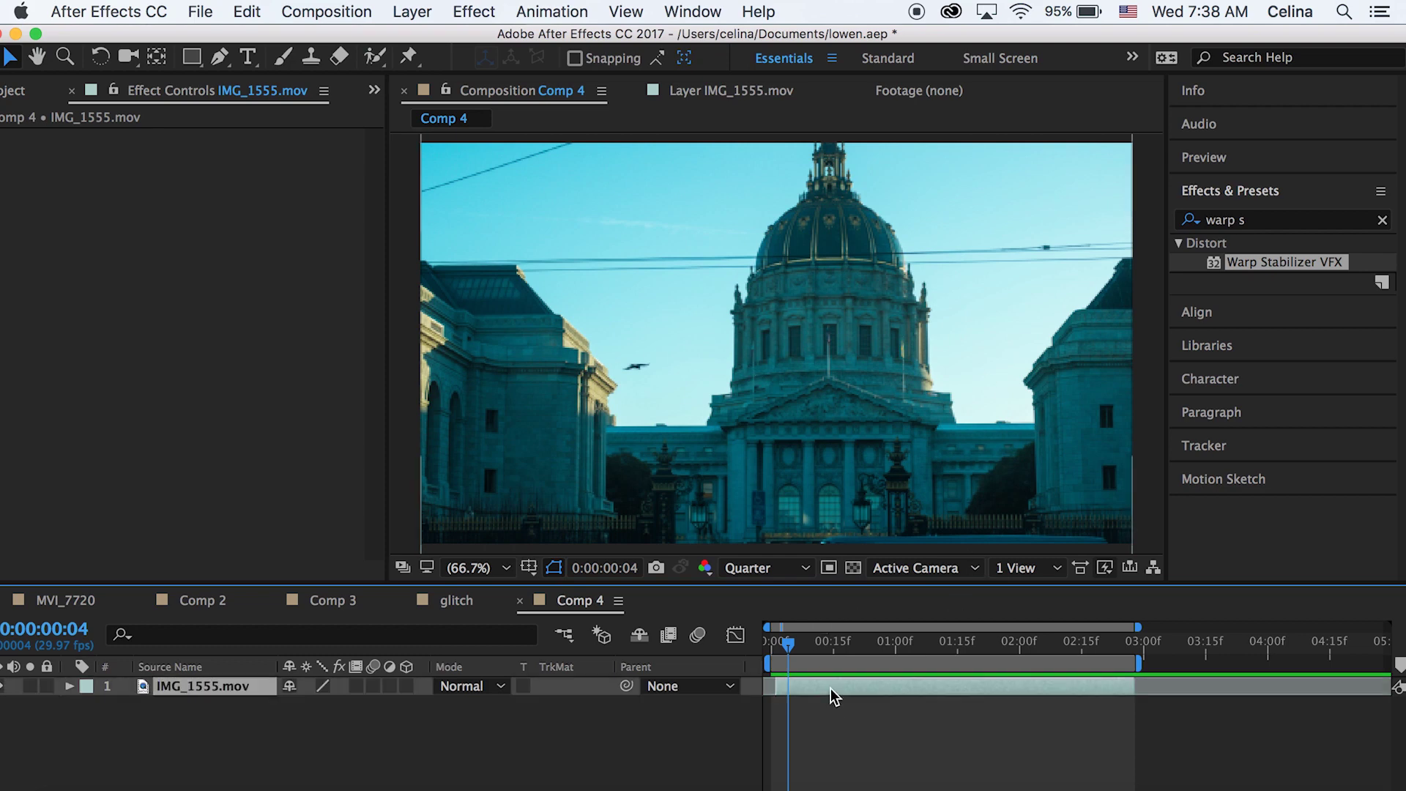
click(771, 647)
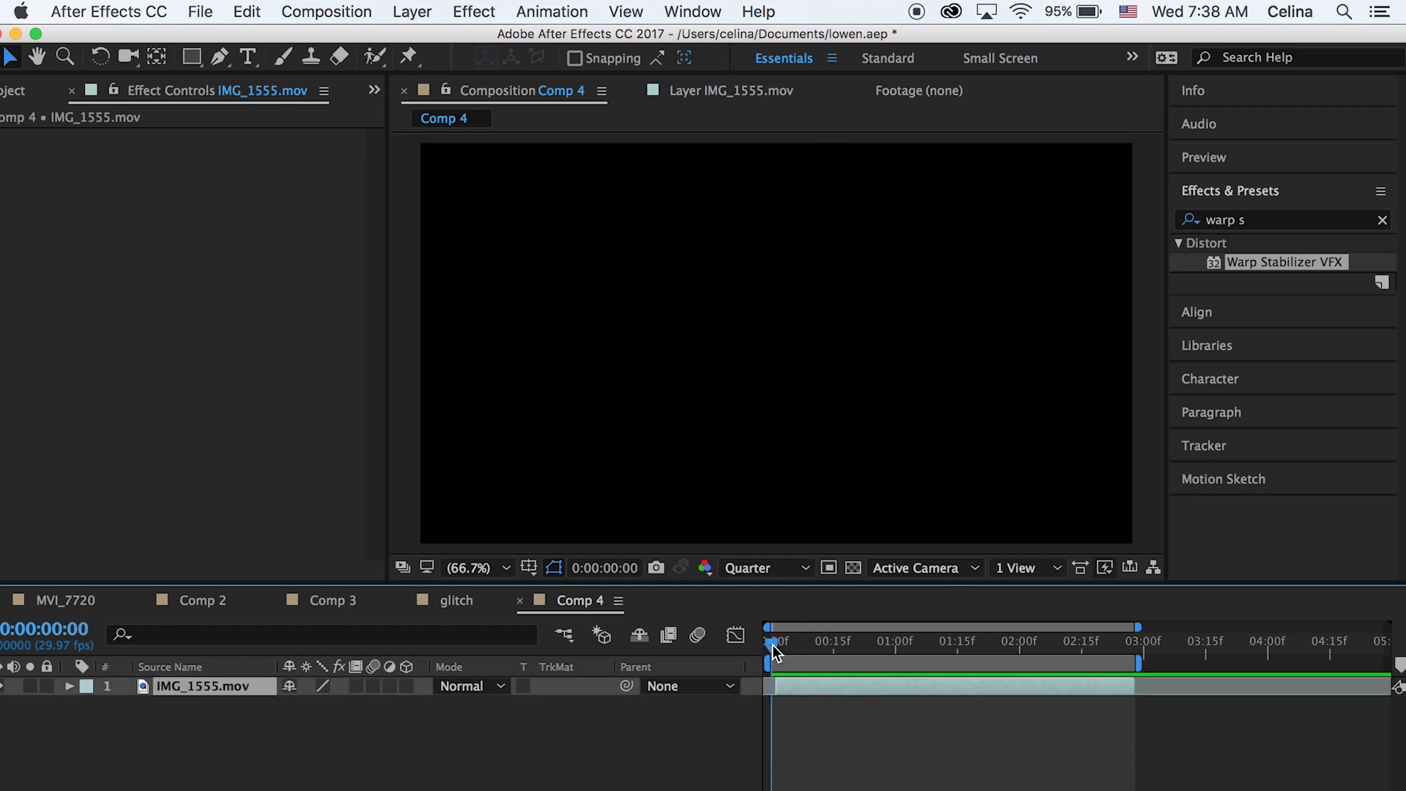
drag(772, 645, 776, 645)
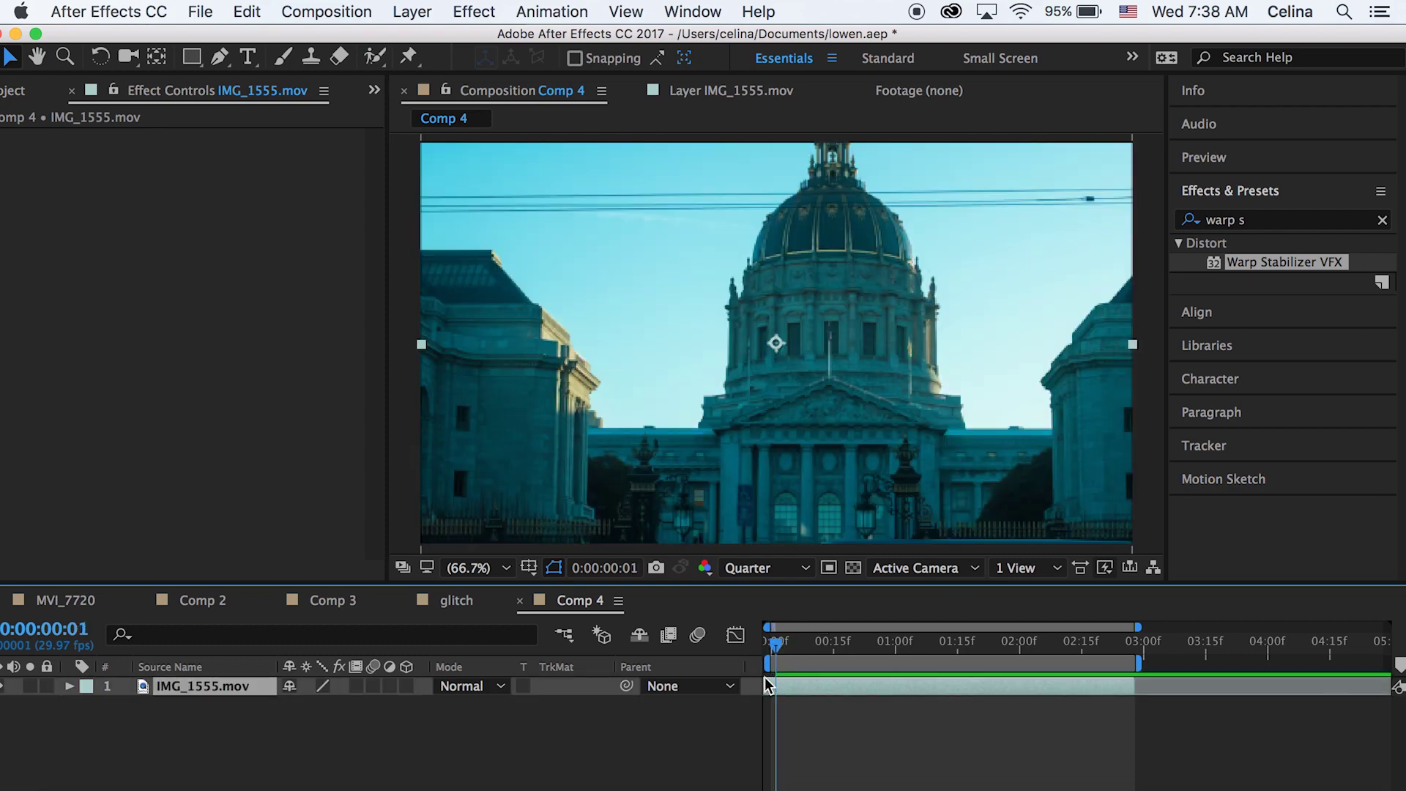
drag(777, 647, 768, 648)
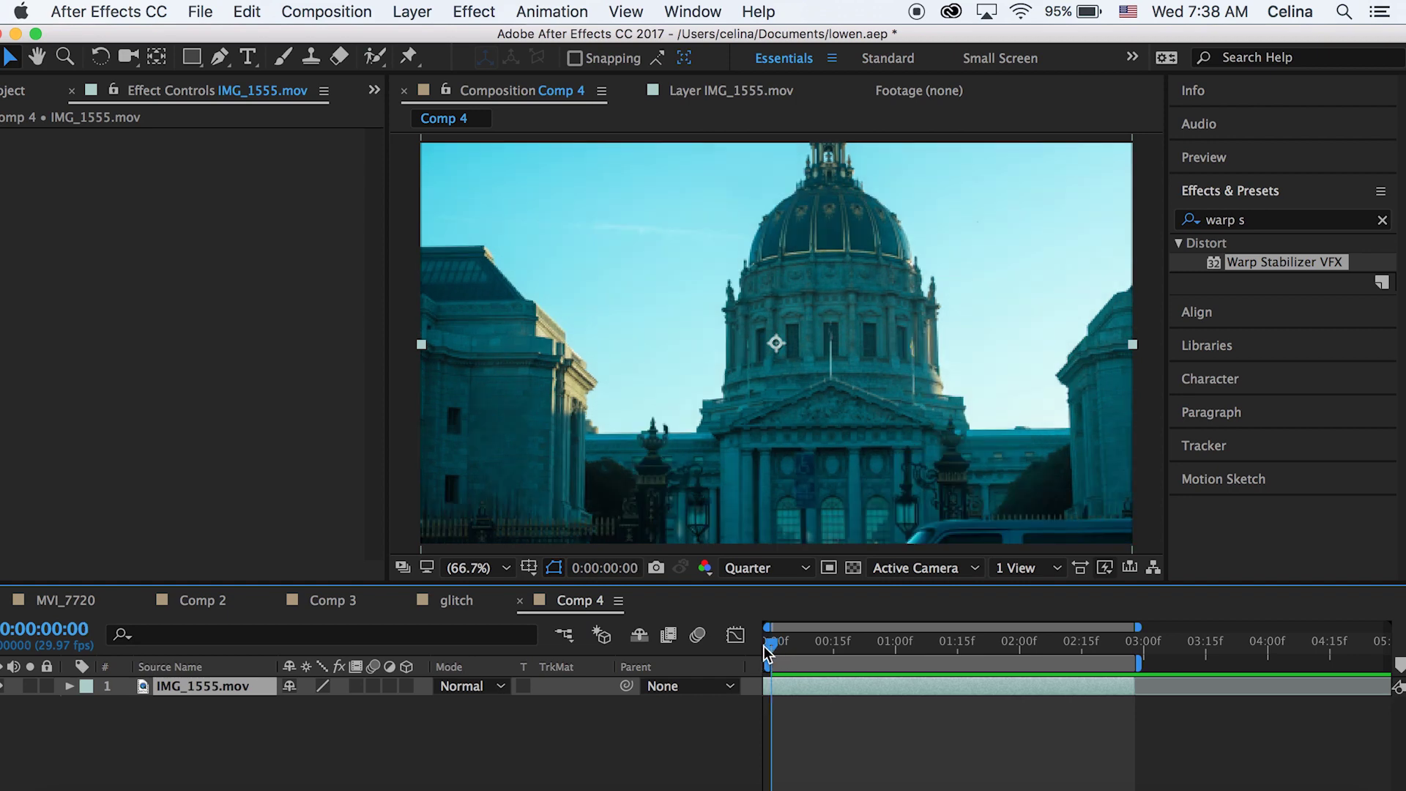
key(r)
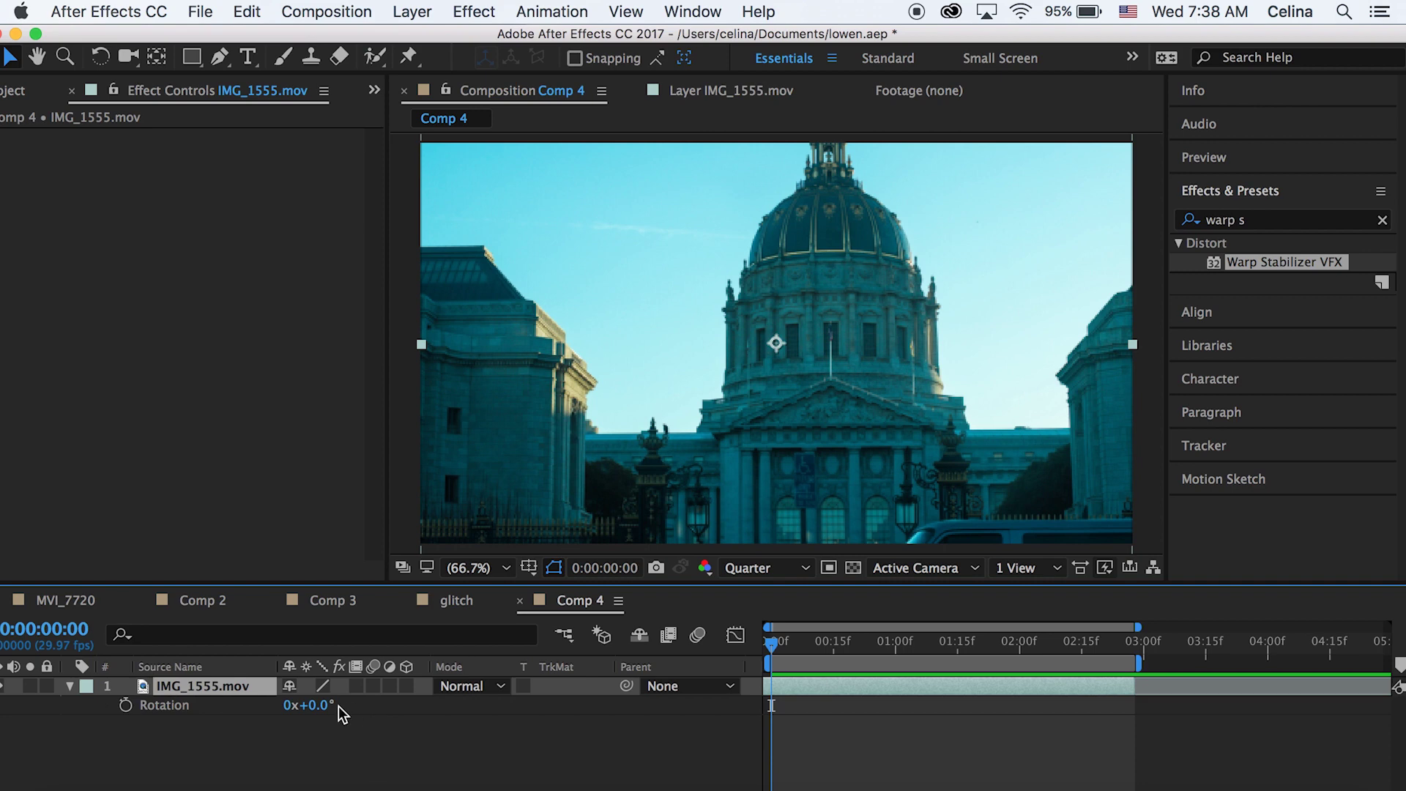
Keyframe Rotation at 2:27, tilt the layer about 33° at the start, and preview.
drag(1139, 646, 1132, 646)
click(125, 705)
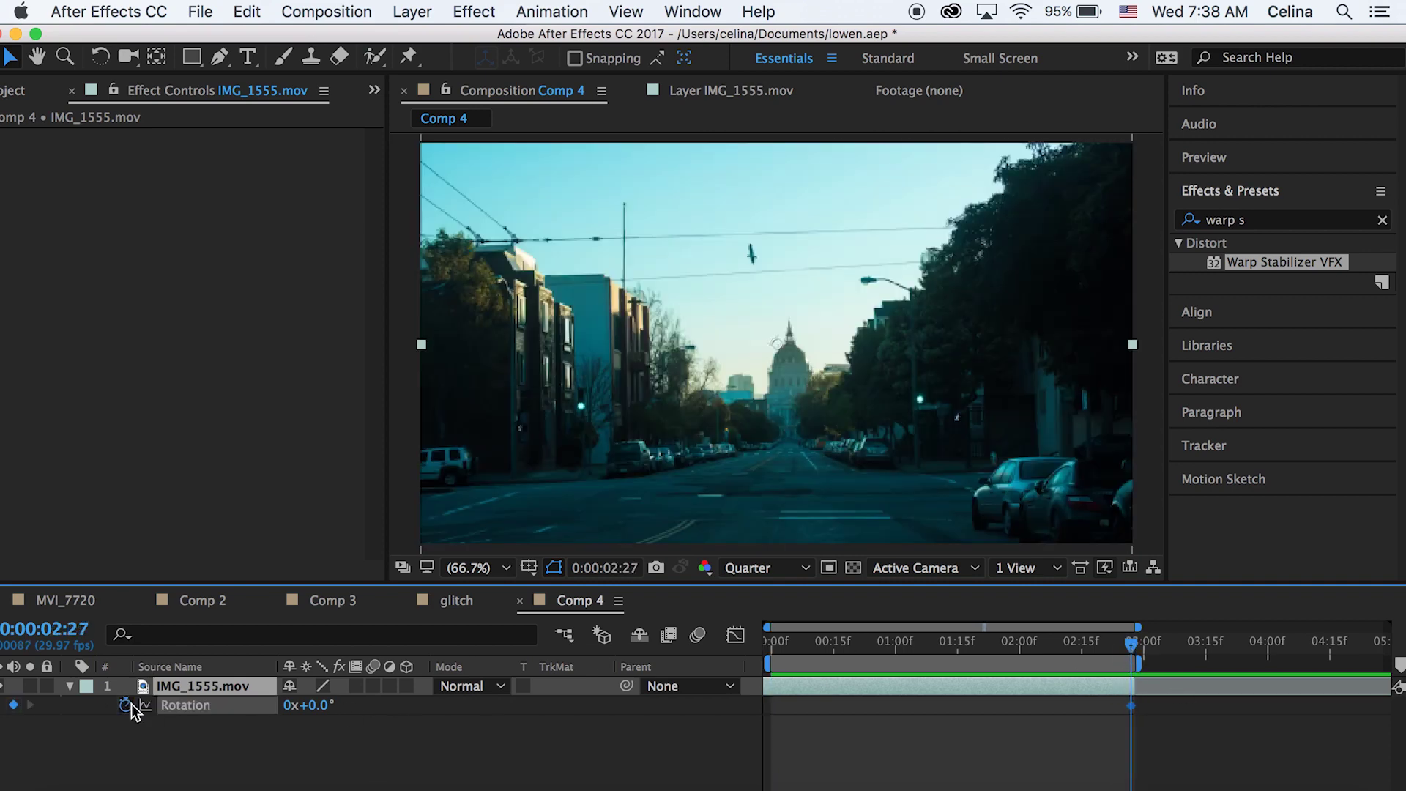
drag(1131, 649, 742, 637)
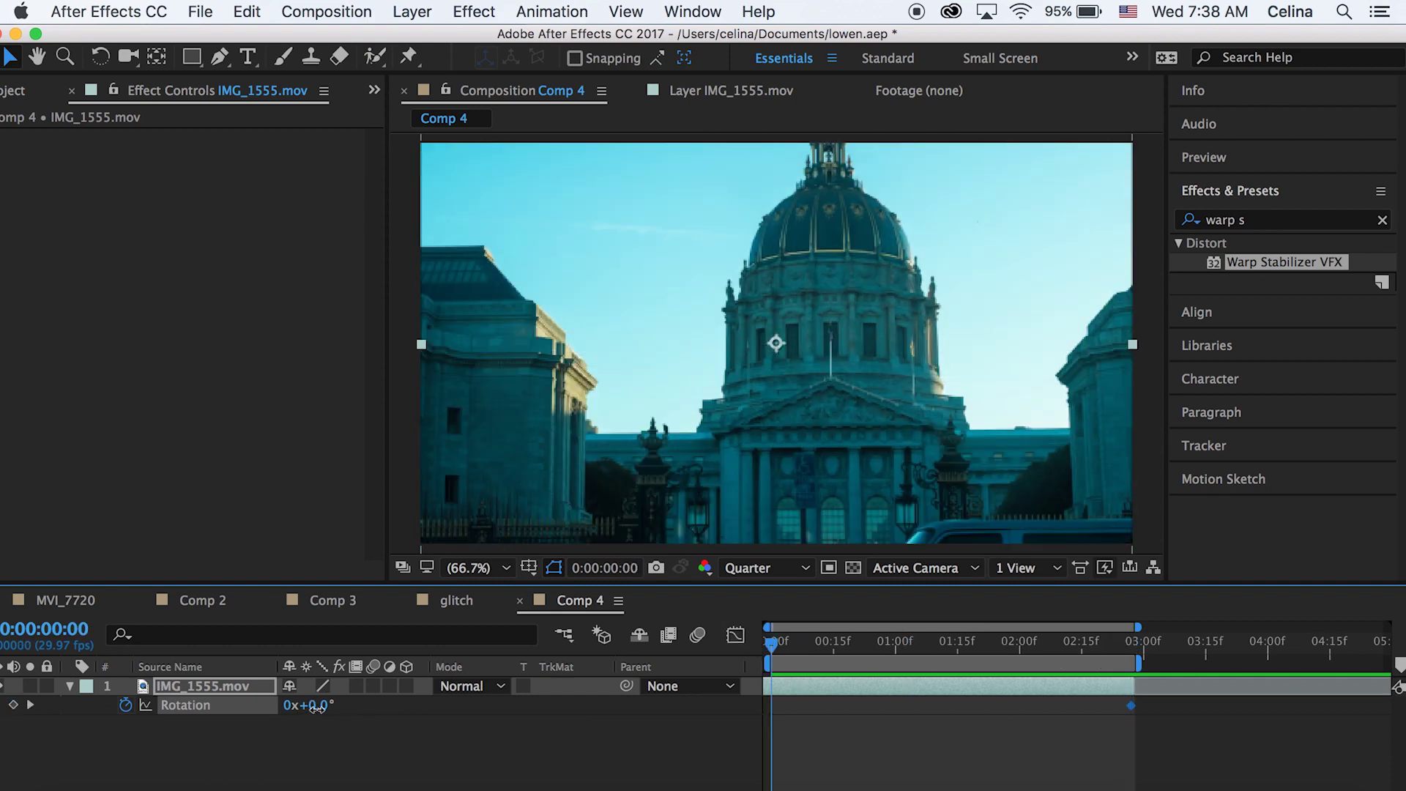
drag(316, 706, 950, 775)
key(space)
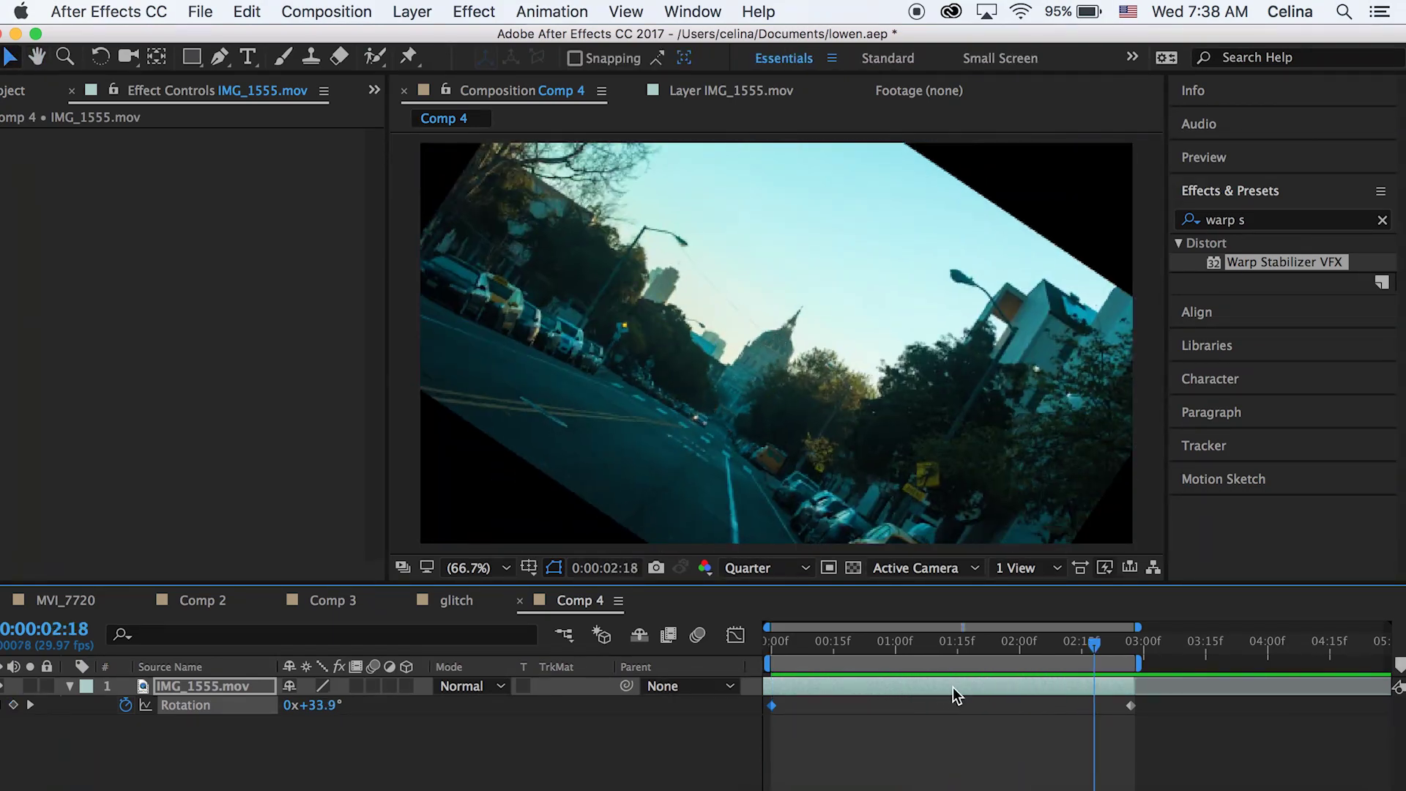
key(space)
Replace the starting Rotation keyframe with 50° and preview the turn back to 0°.
key(Home)
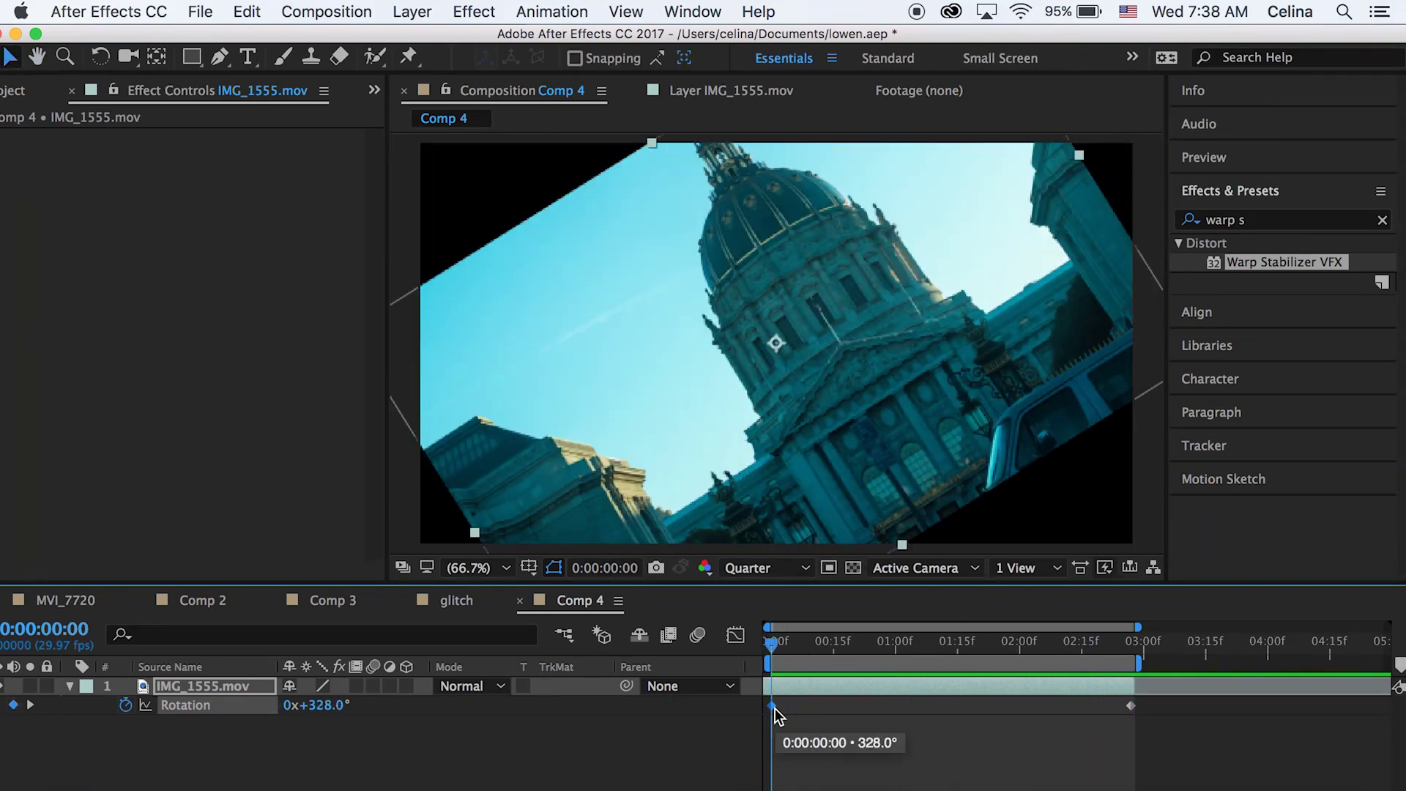
key(Delete)
drag(314, 688, 329, 703)
key(space)
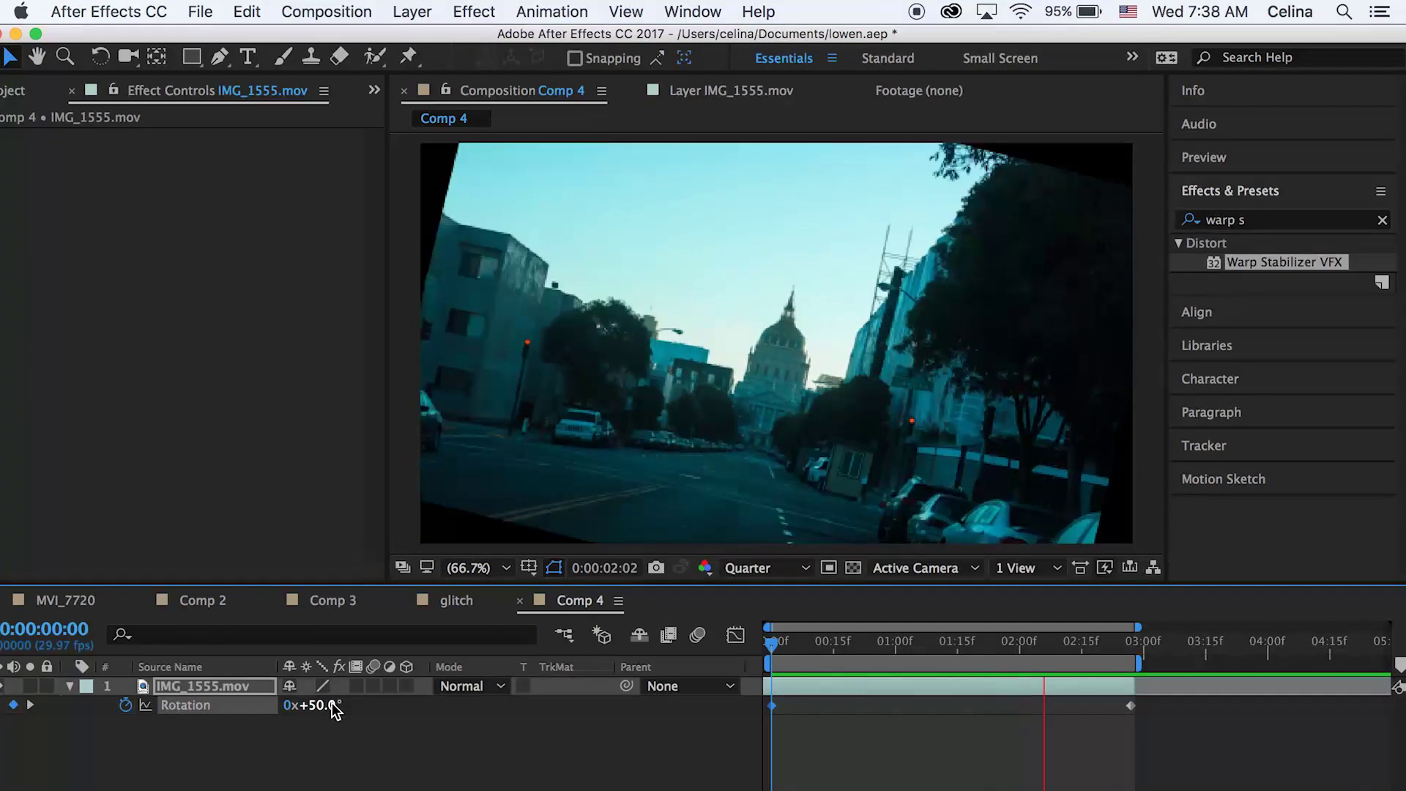
key(space)
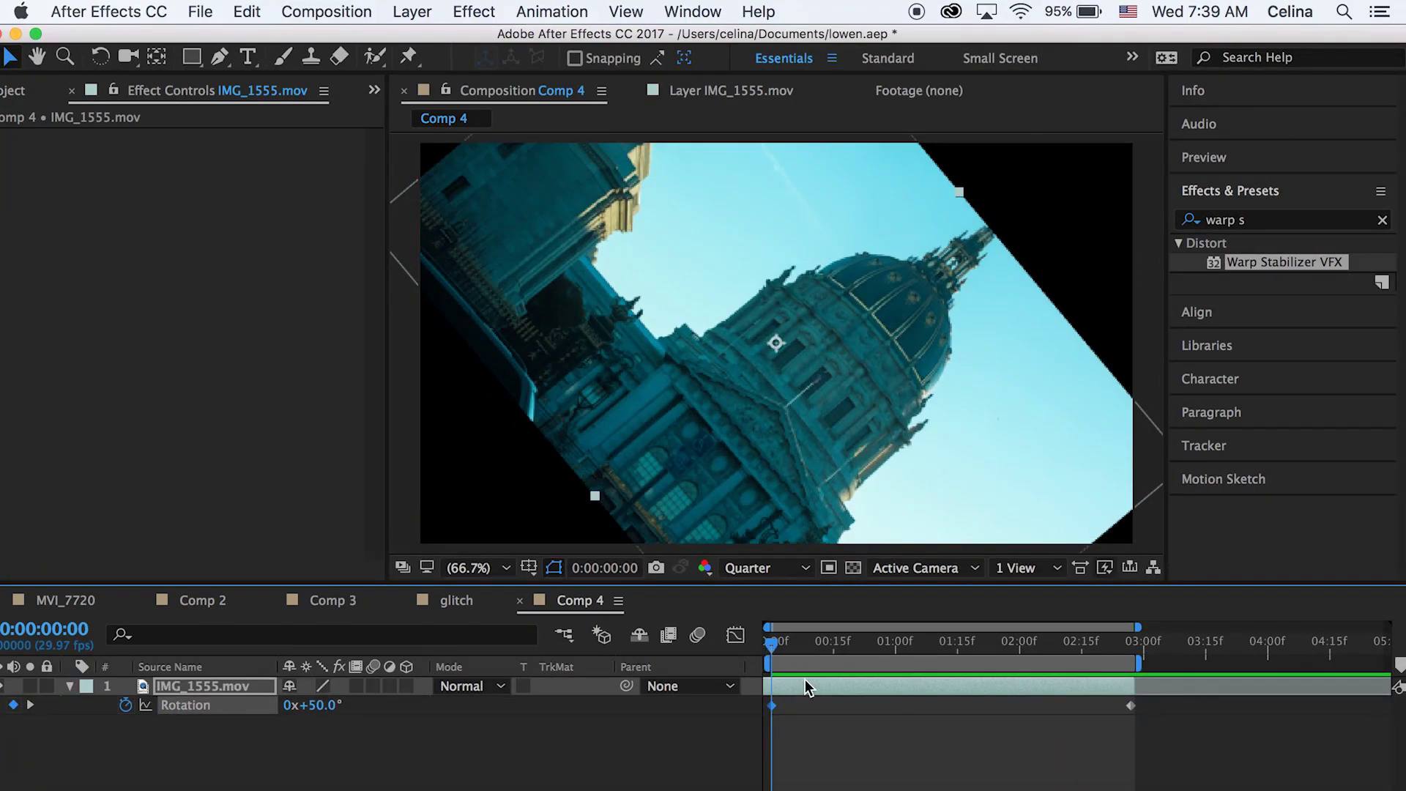
key(s)
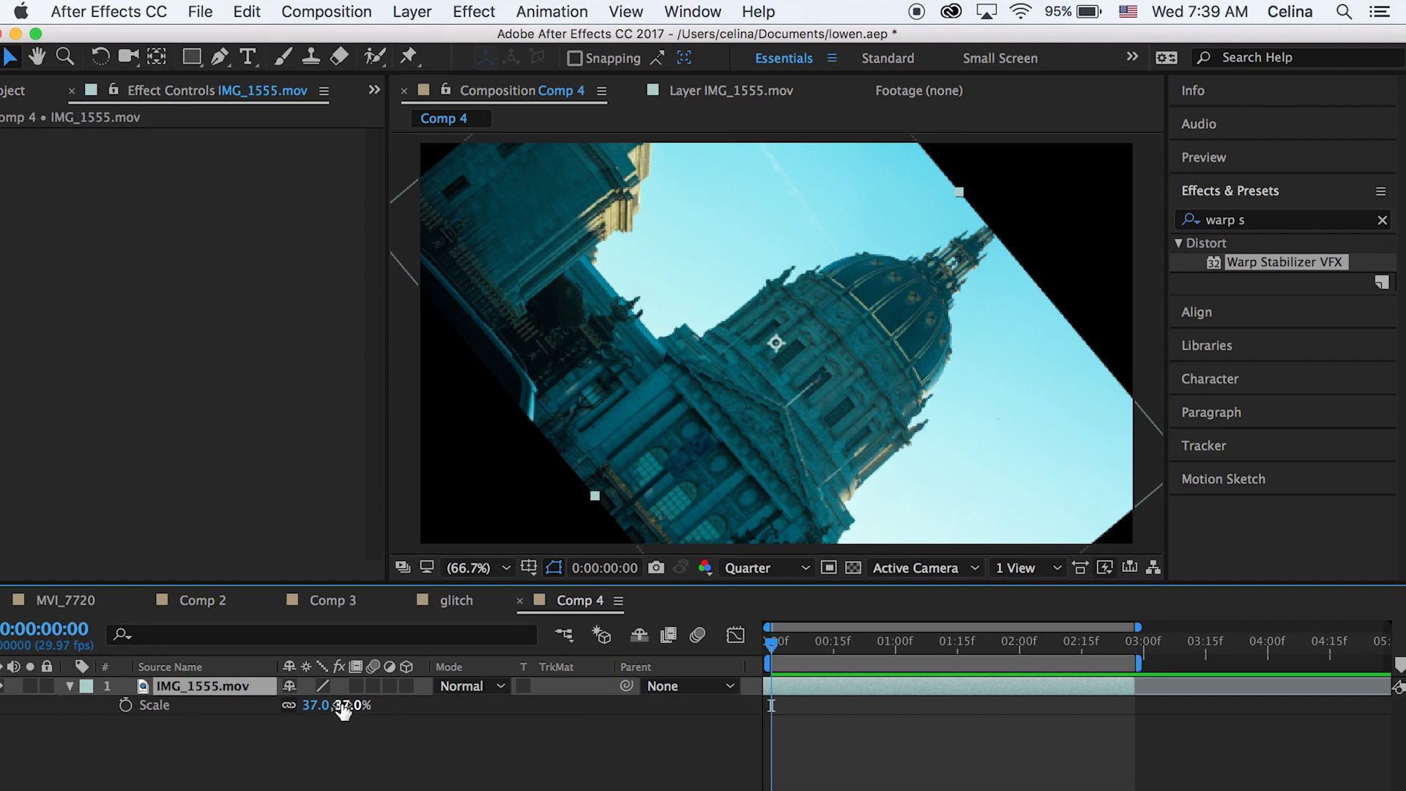
Keyframe IMG_1555.mov Scale at 63% at the start and 37% at 2:26.
drag(345, 711, 374, 701)
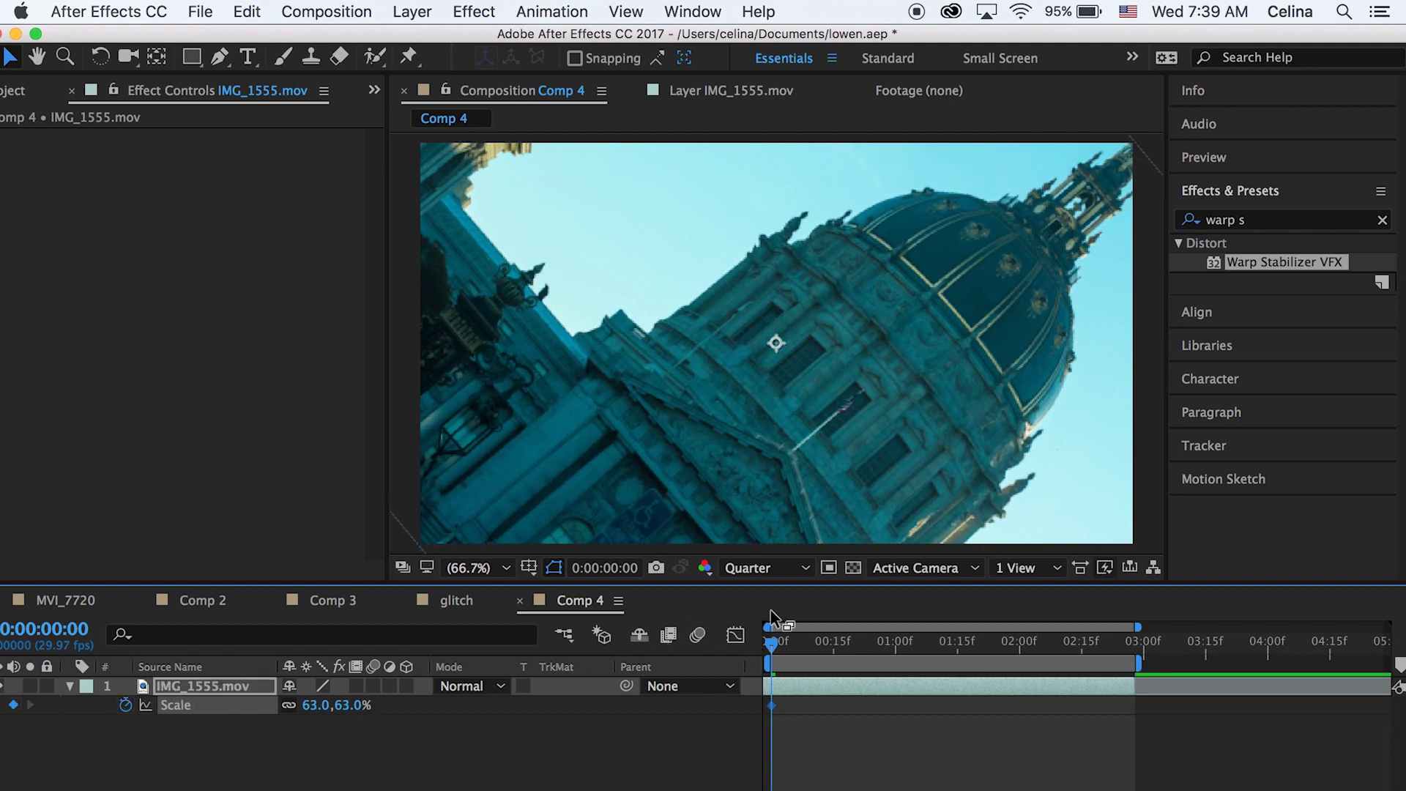
drag(785, 645, 1126, 571)
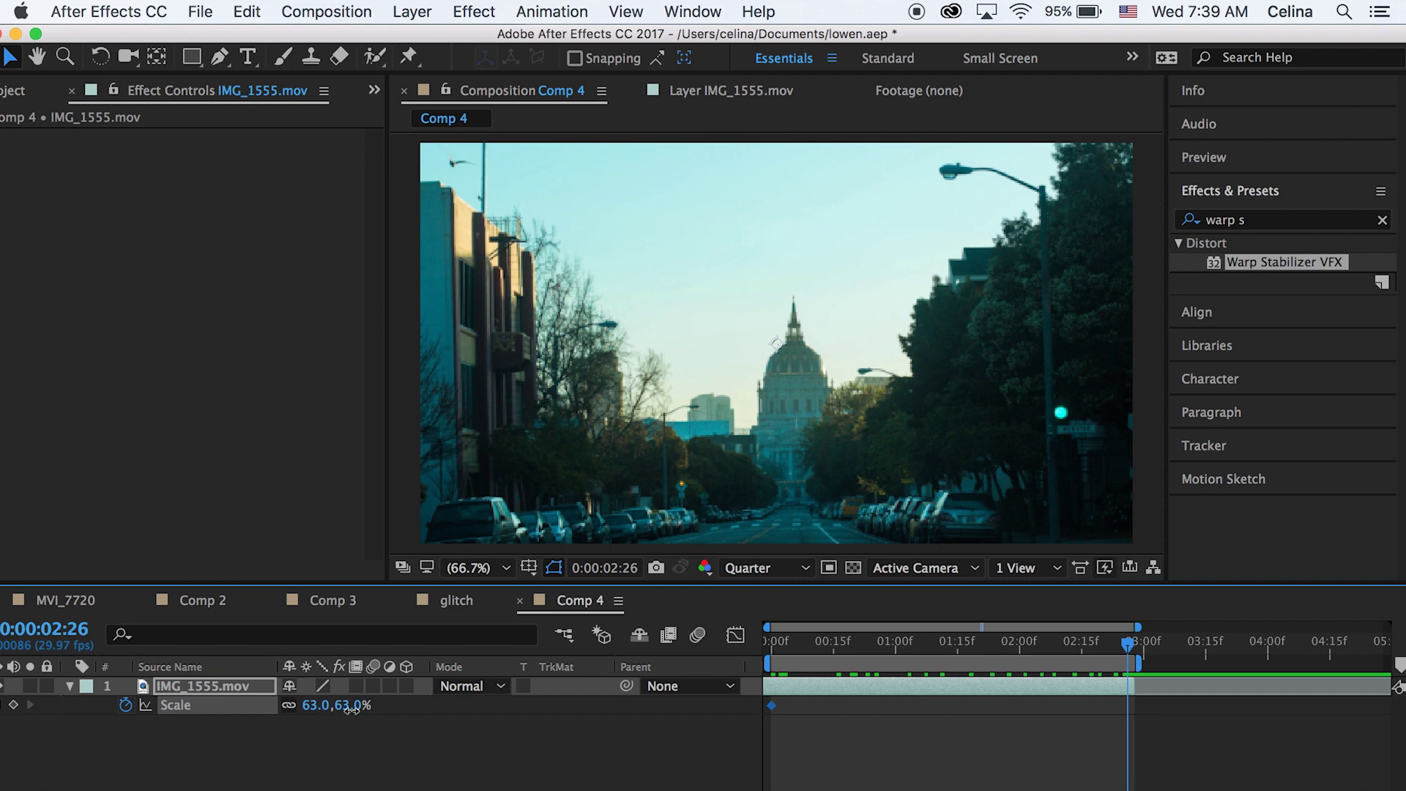
drag(352, 708, 325, 709)
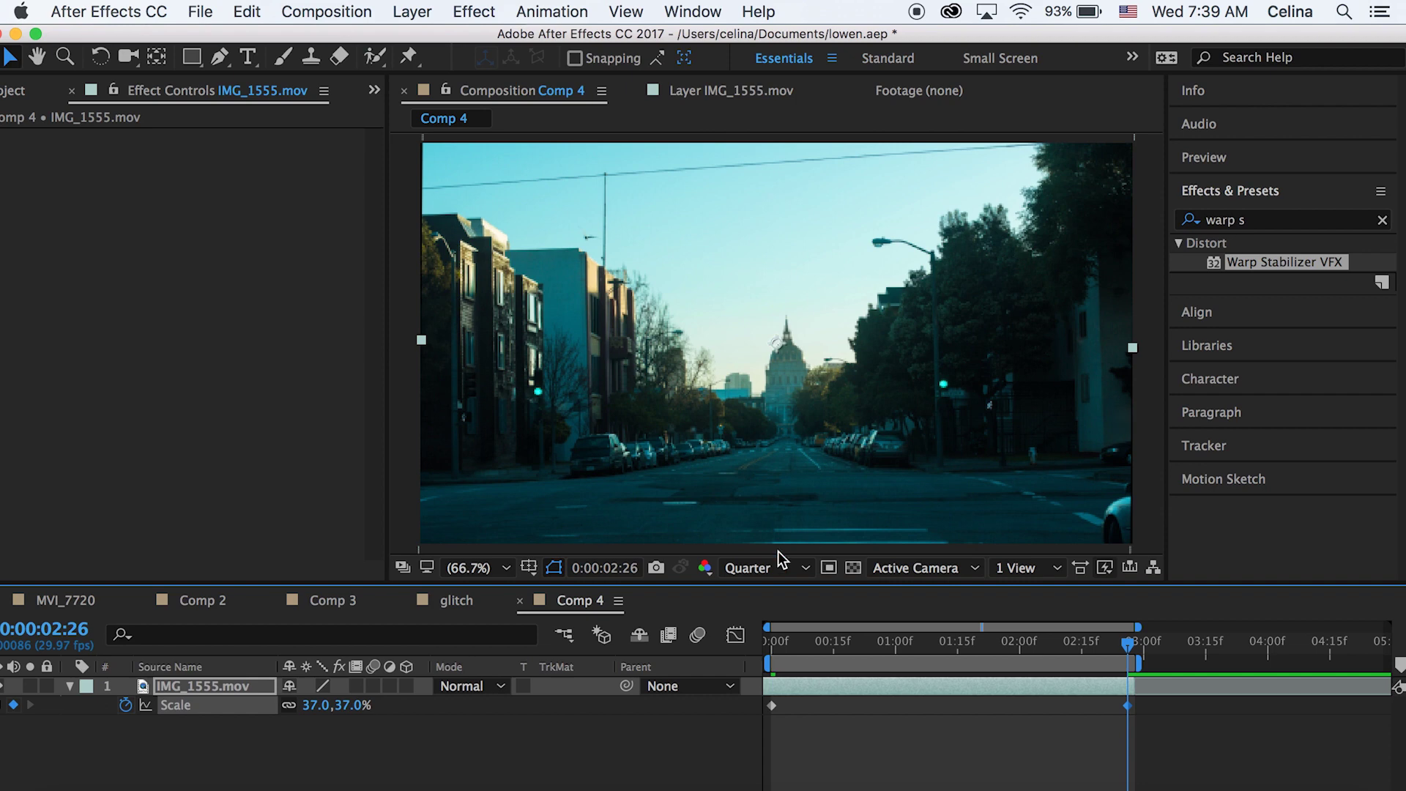
Add a 65.8% Scale keyframe at frame 8 and preview the early push-in.
drag(343, 707, 344, 707)
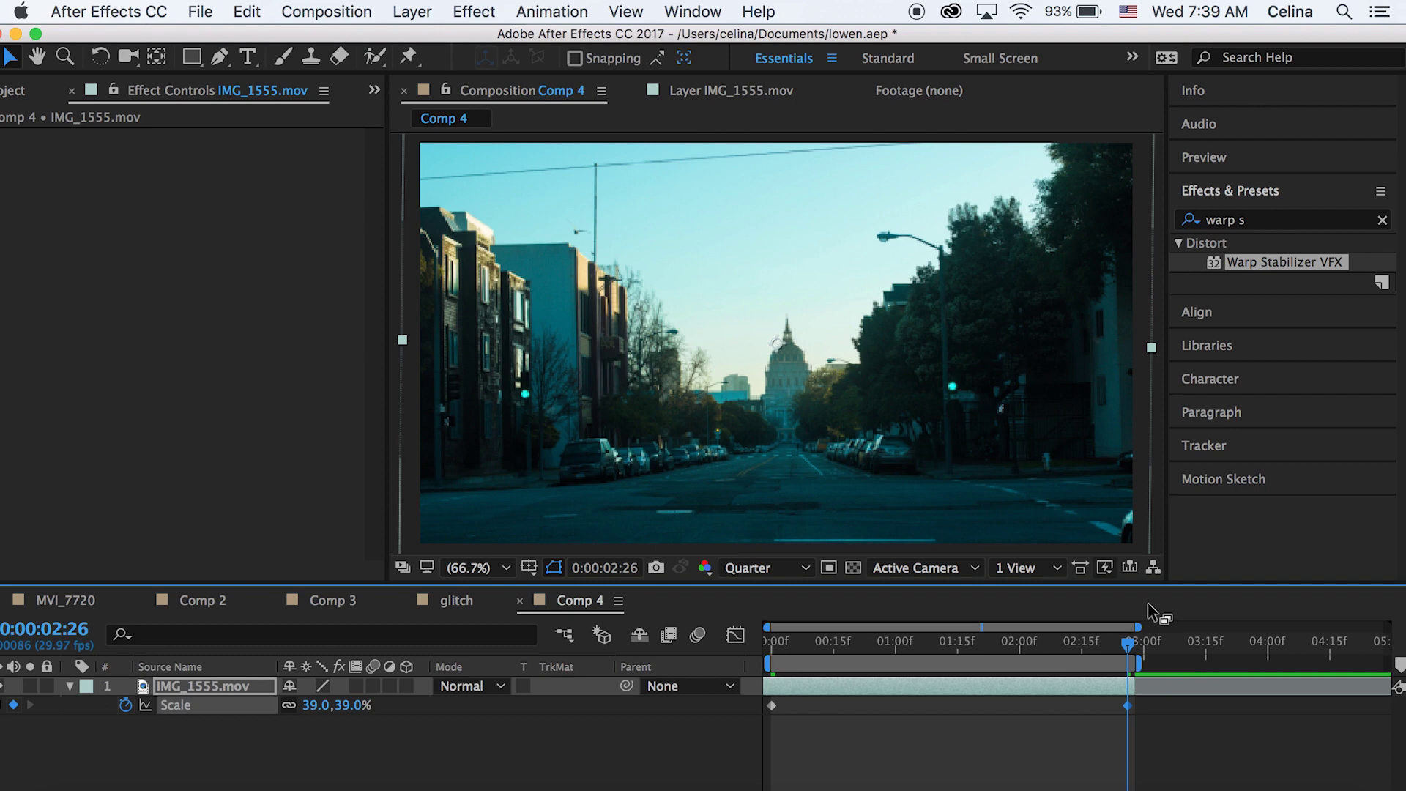
drag(815, 644, 803, 645)
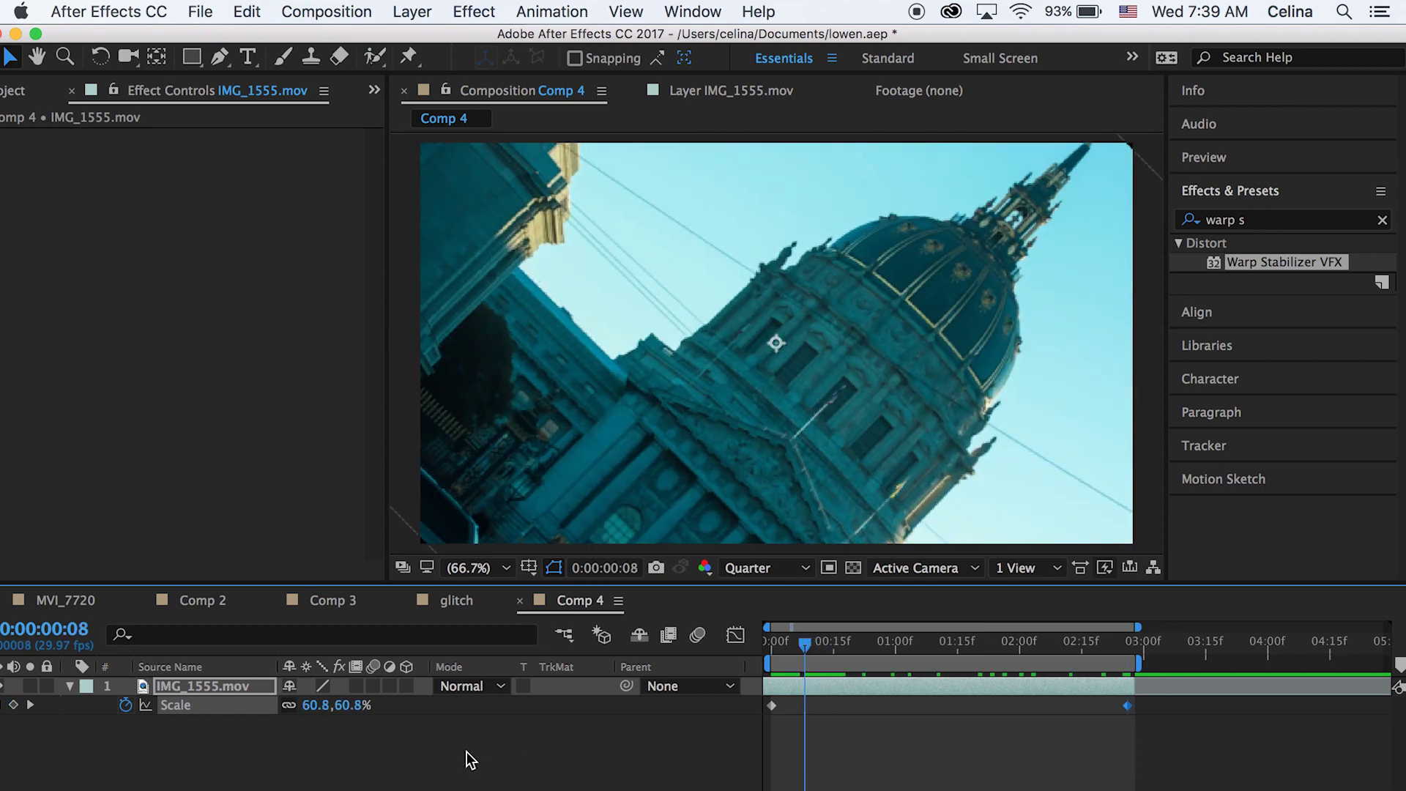
drag(349, 709, 353, 709)
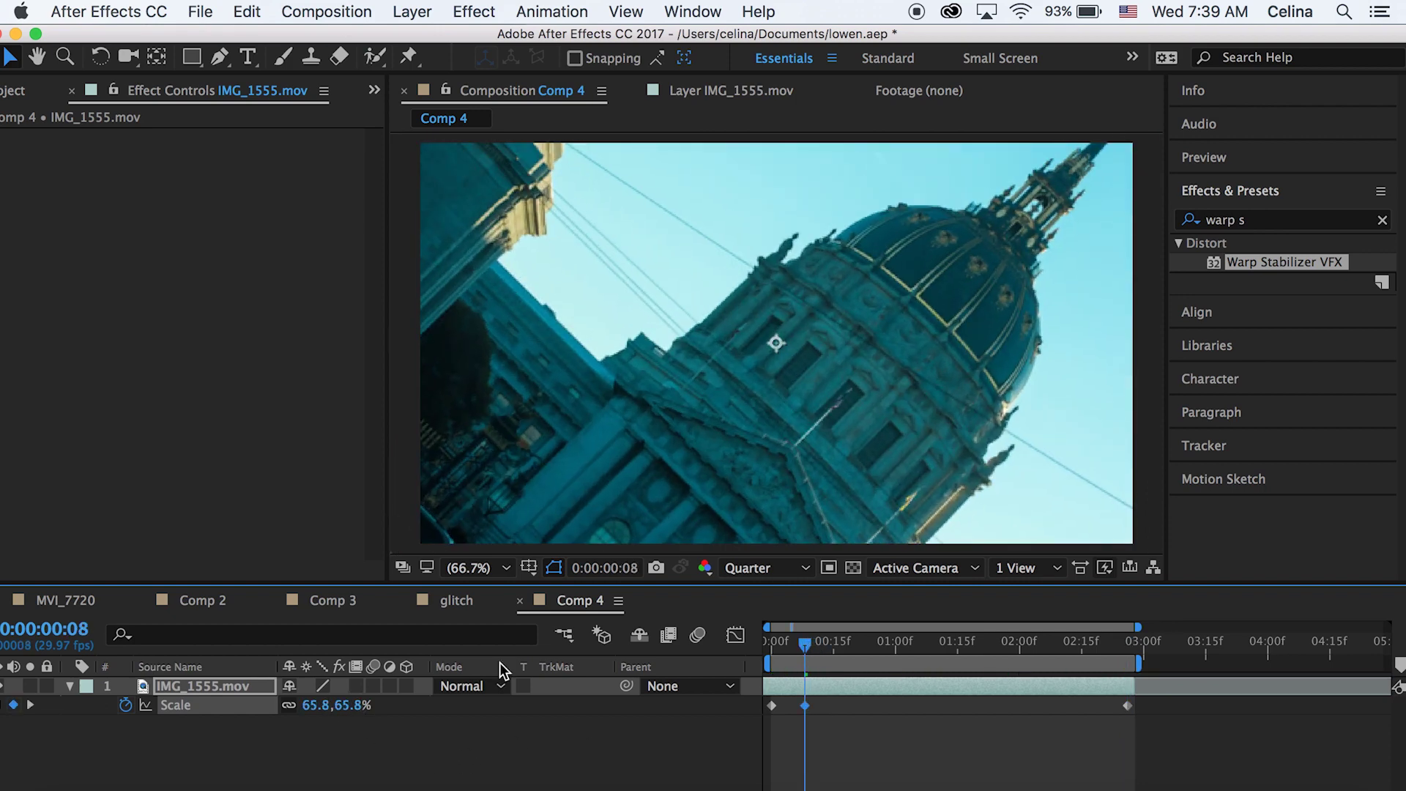
drag(798, 645, 718, 627)
key(space)
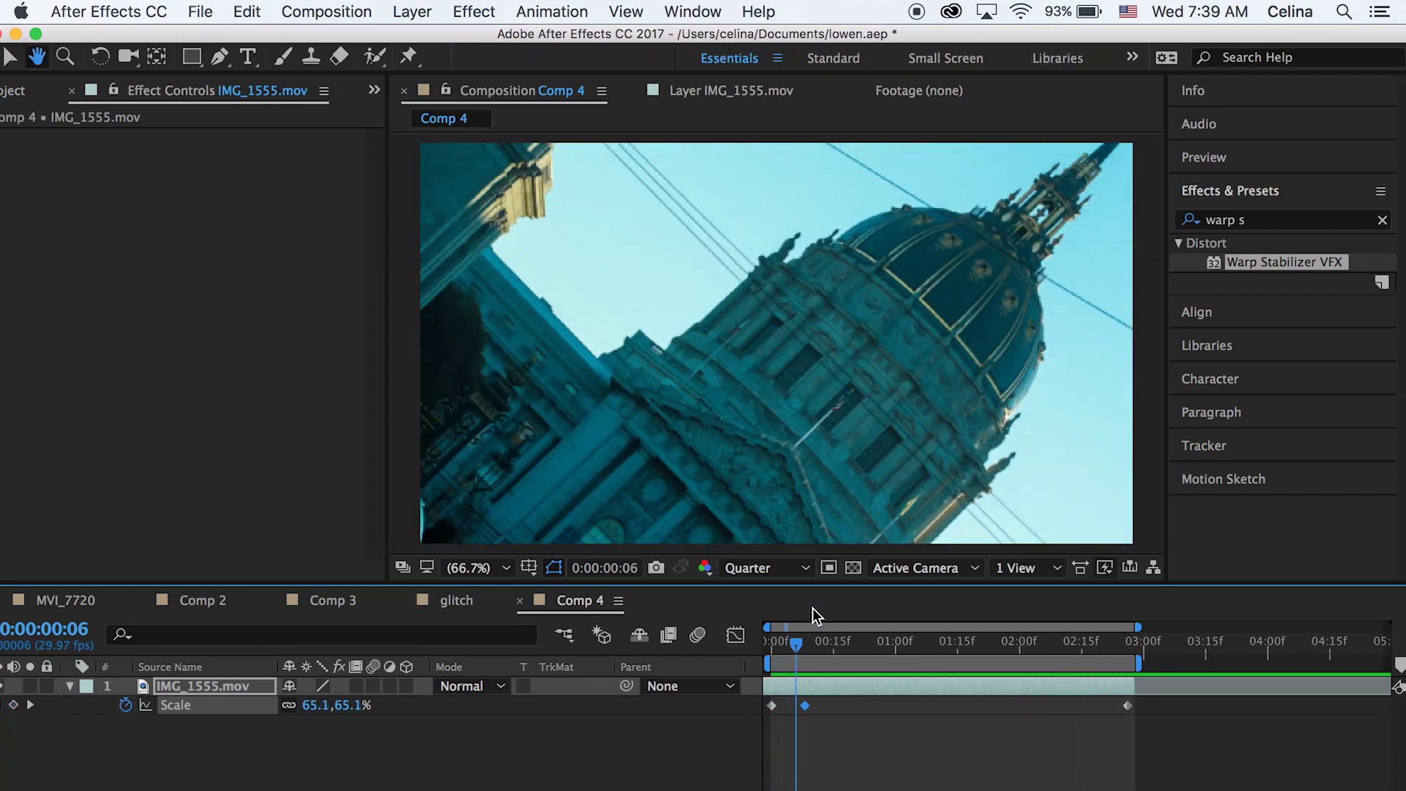
drag(824, 639, 653, 637)
Apply Radial Blur from a 'radial' search with Spin type and Amount 2.0.
key(space)
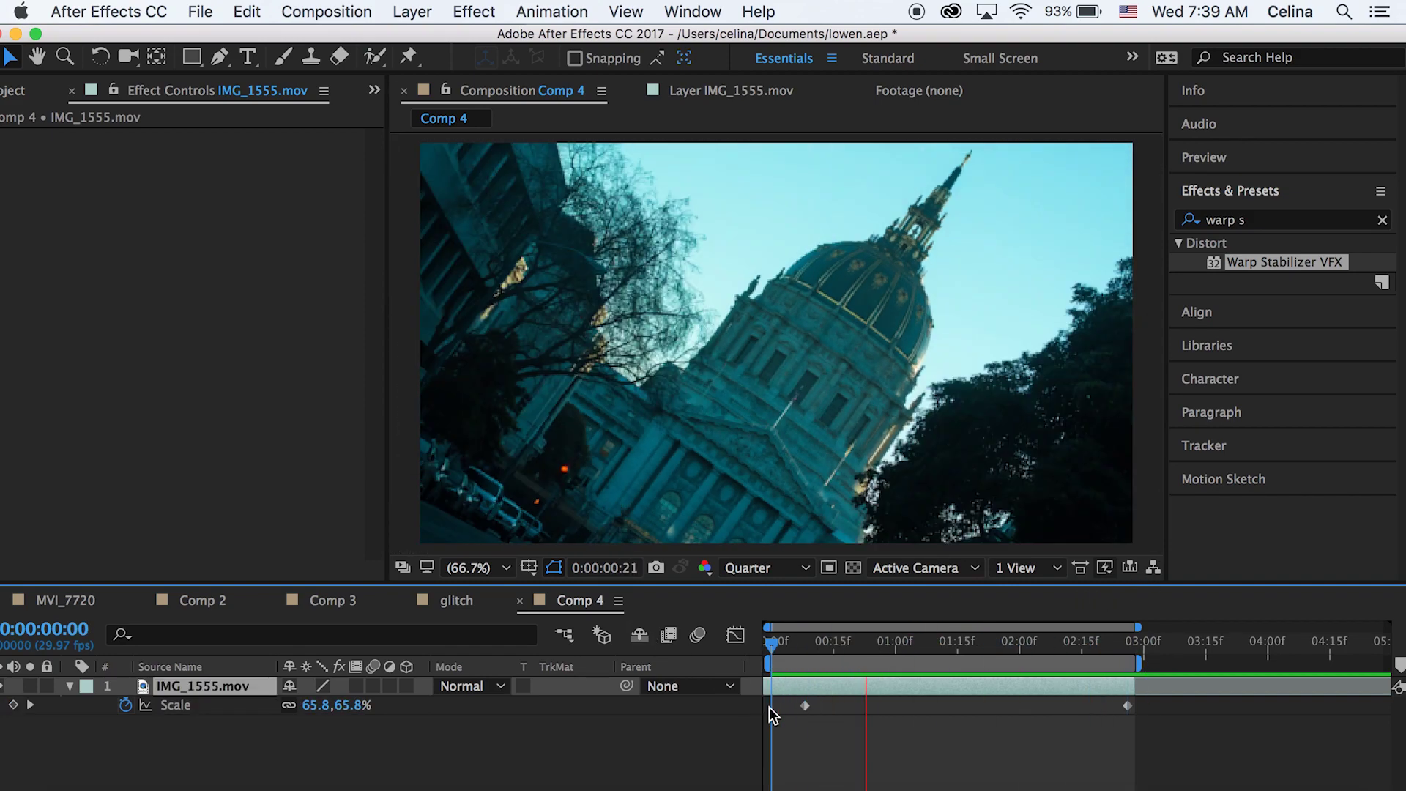
key(space)
click(1382, 219)
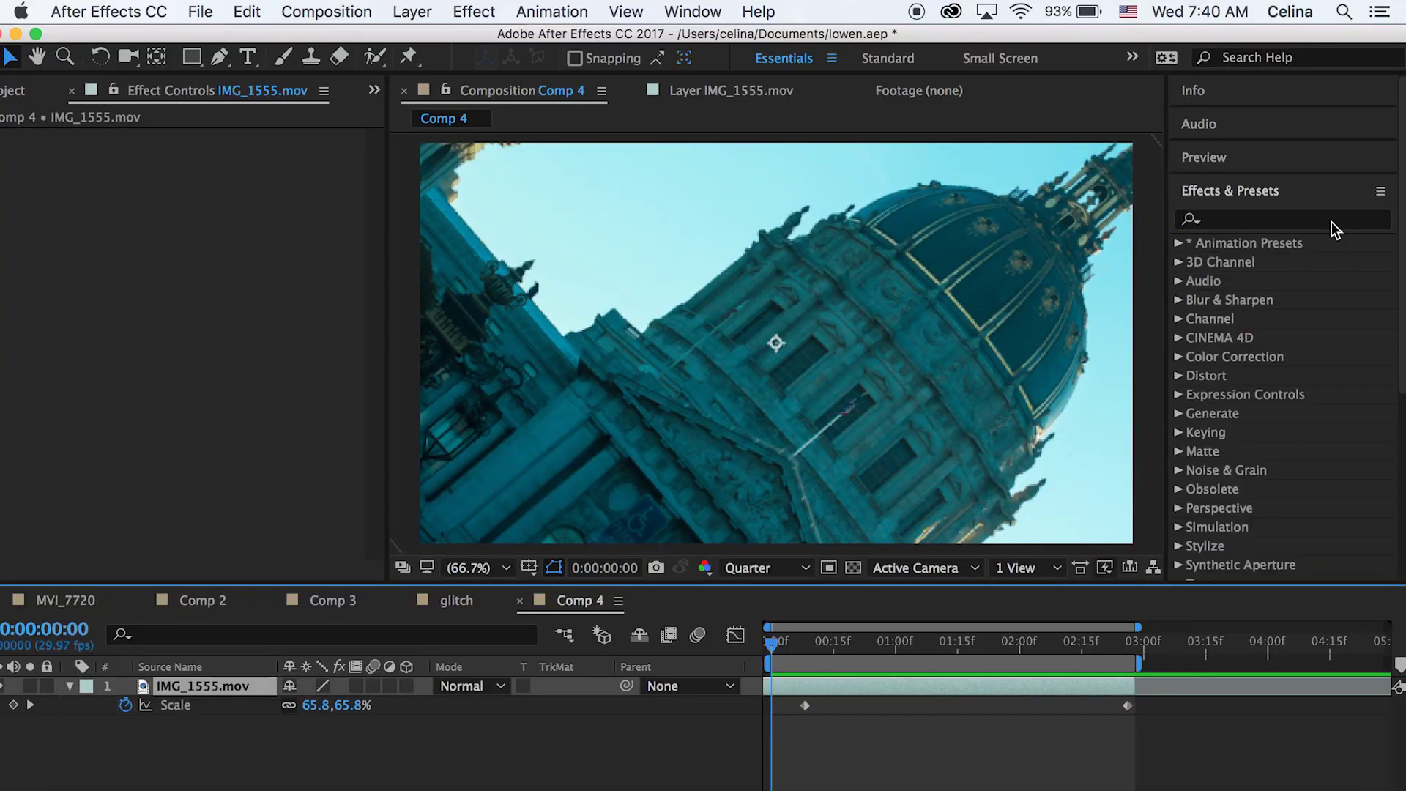
click(1324, 221)
text(ra)
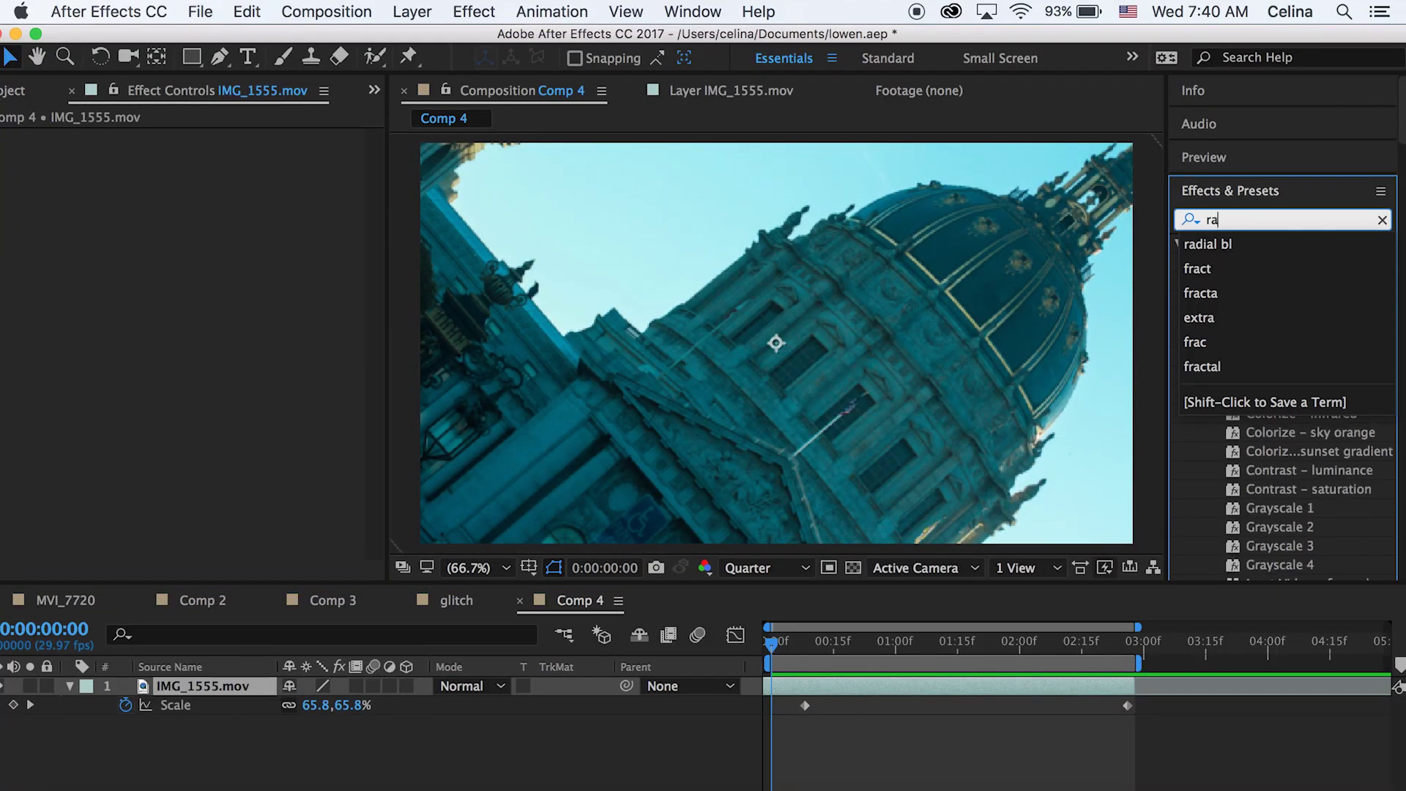
text(dial)
click(1252, 431)
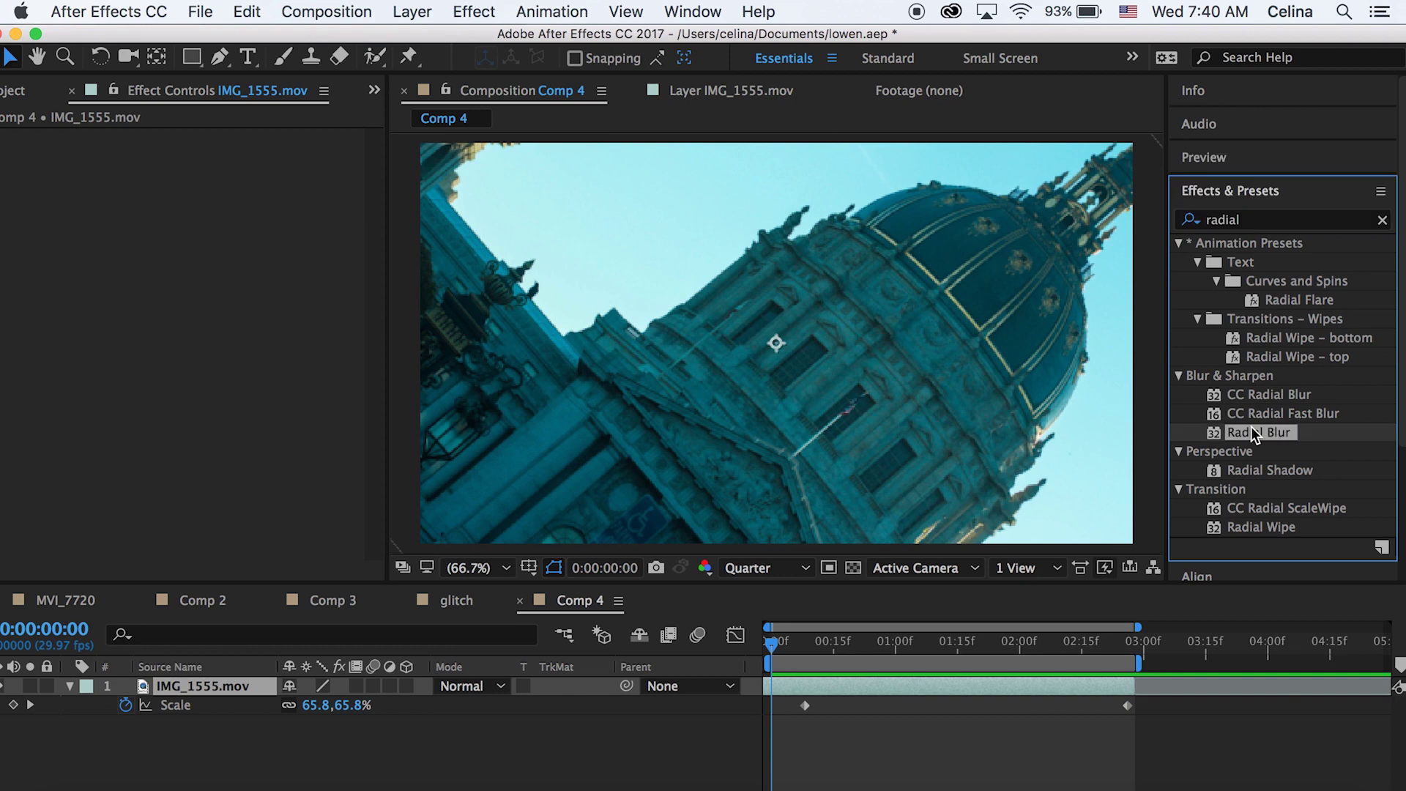
double_click(1252, 430)
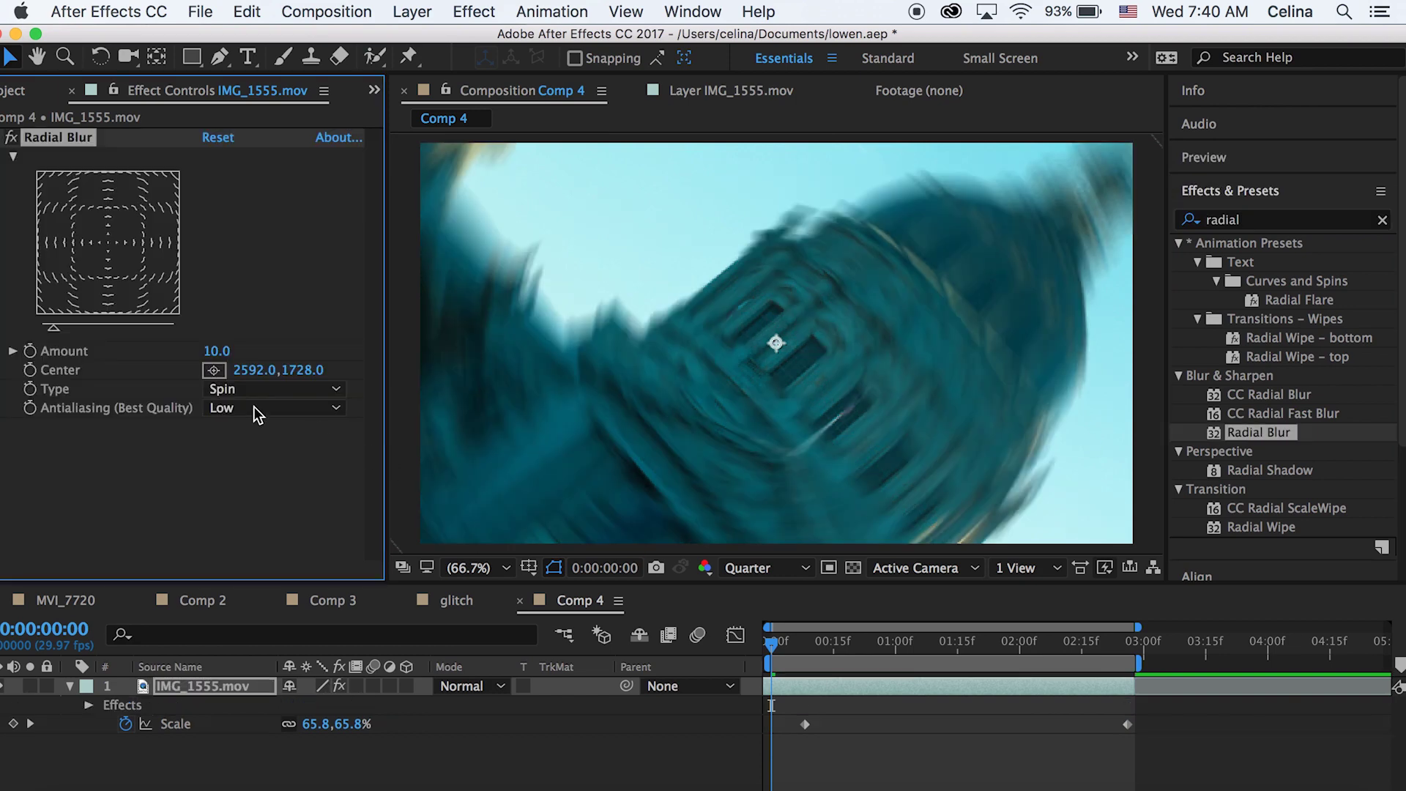
key(Return)
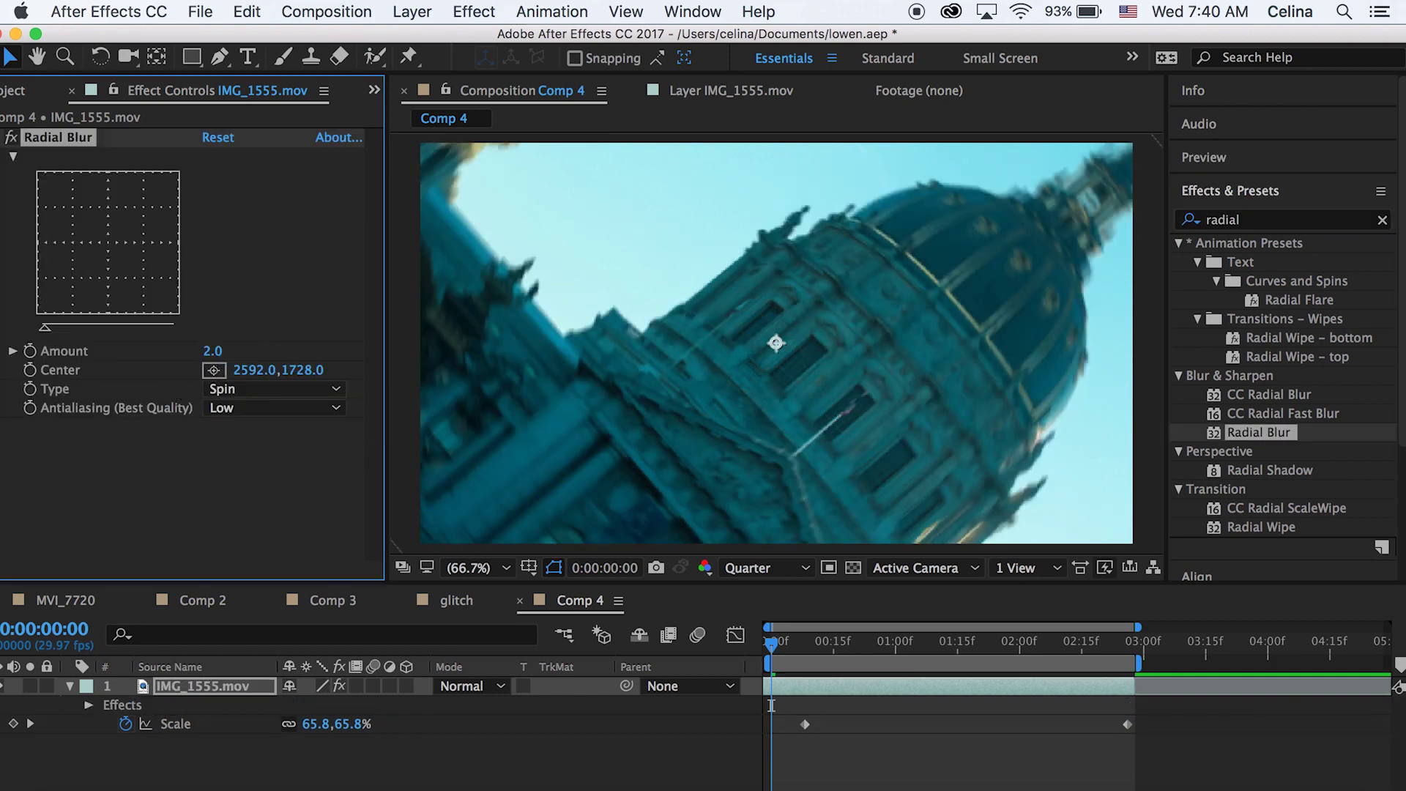
Preview the blurred spinning clip and return to its first frame.
key(space)
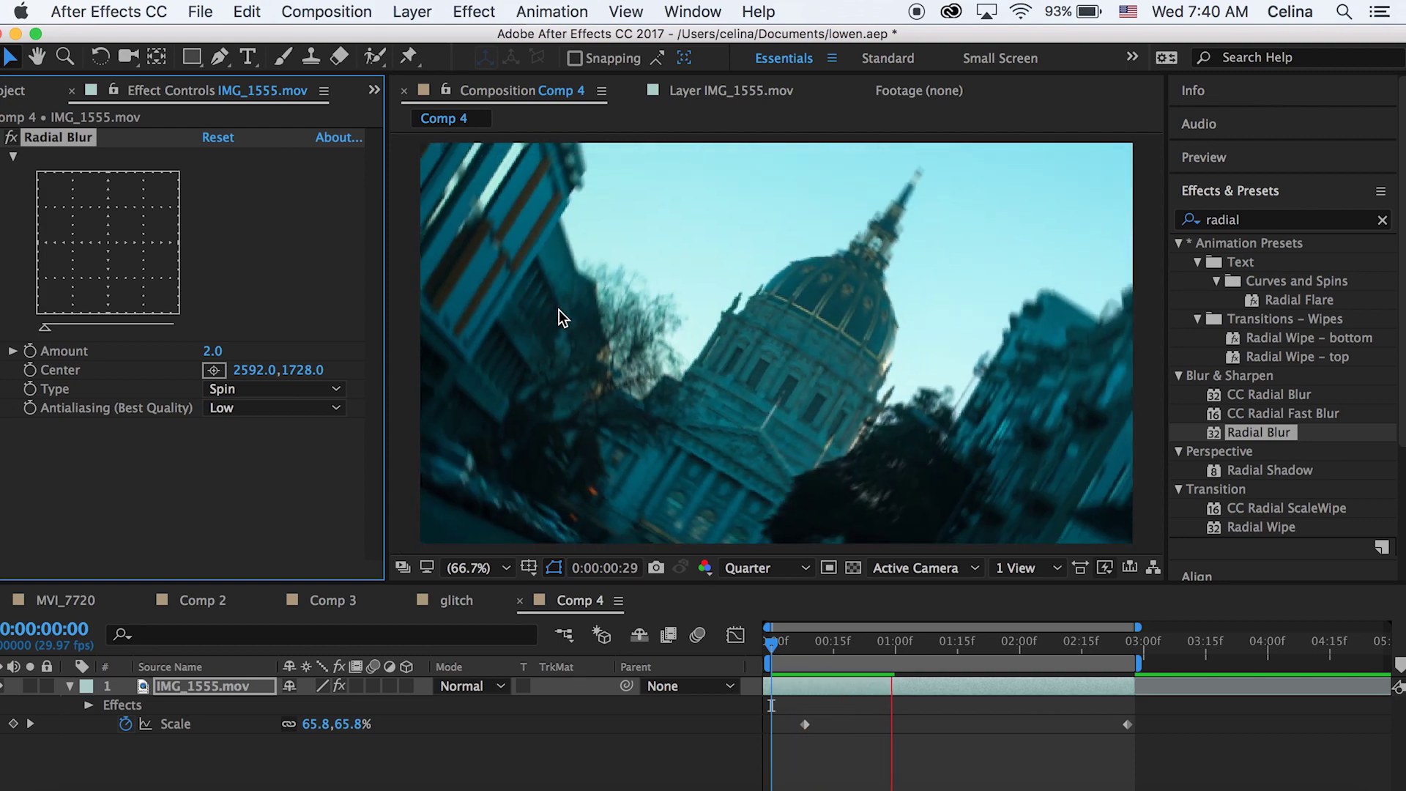
key(space)
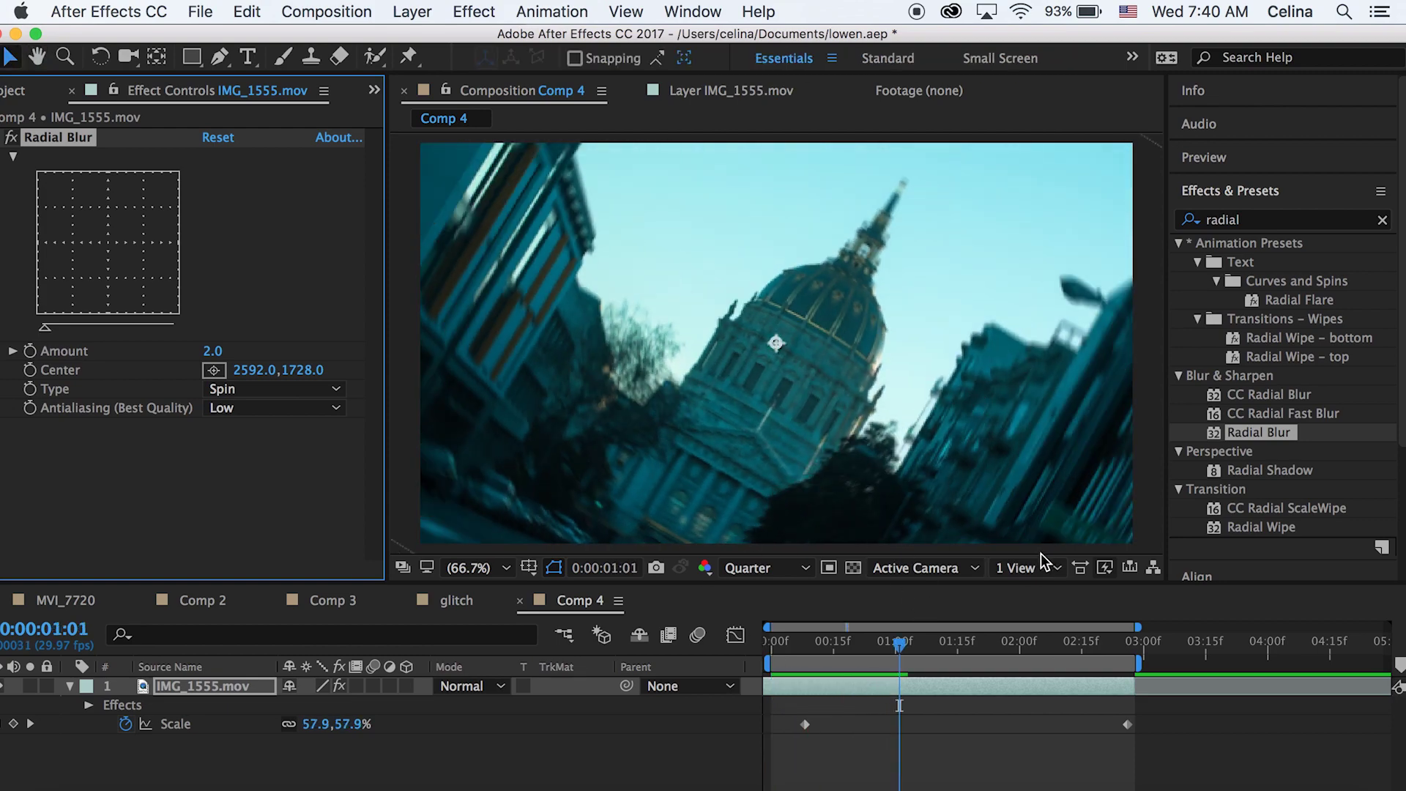
key(space)
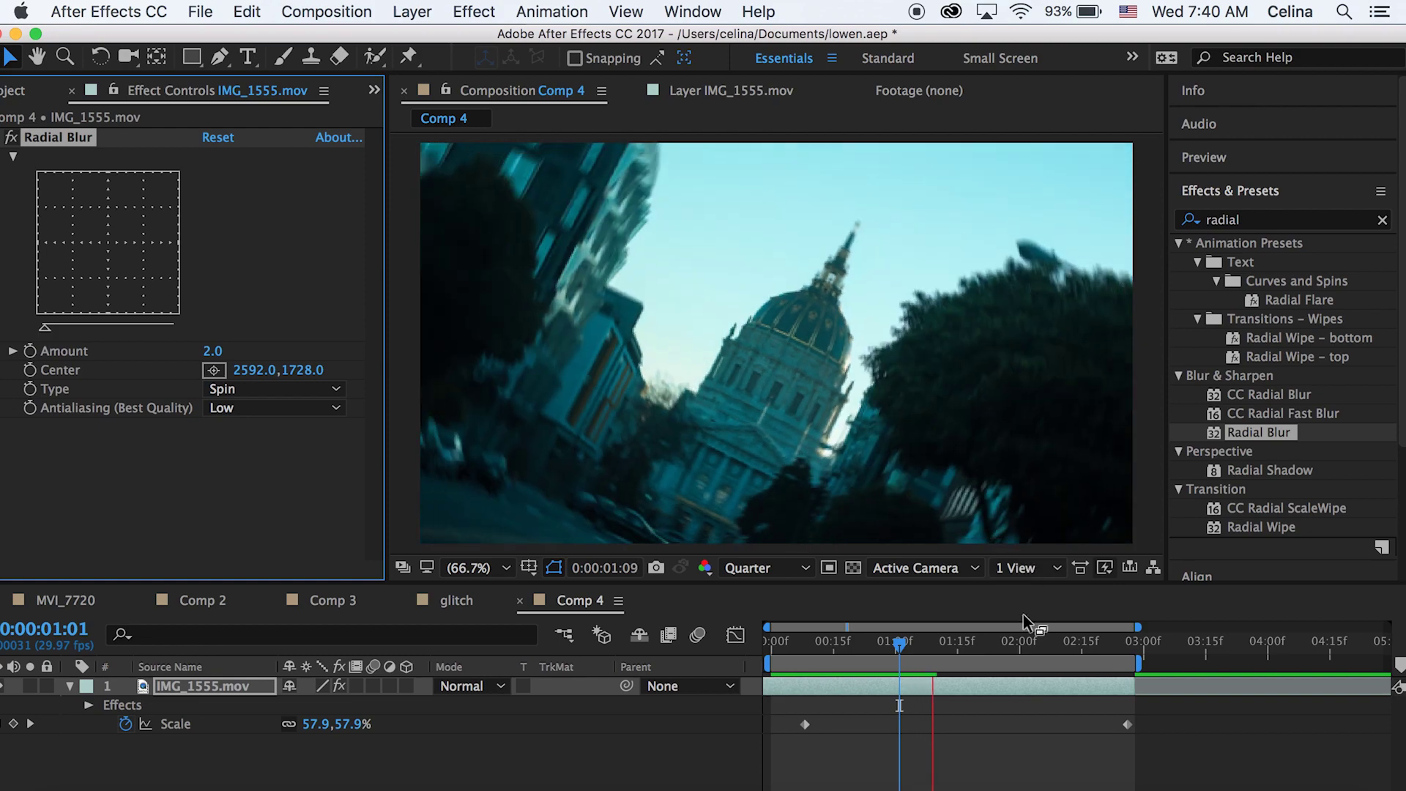
key(Home)
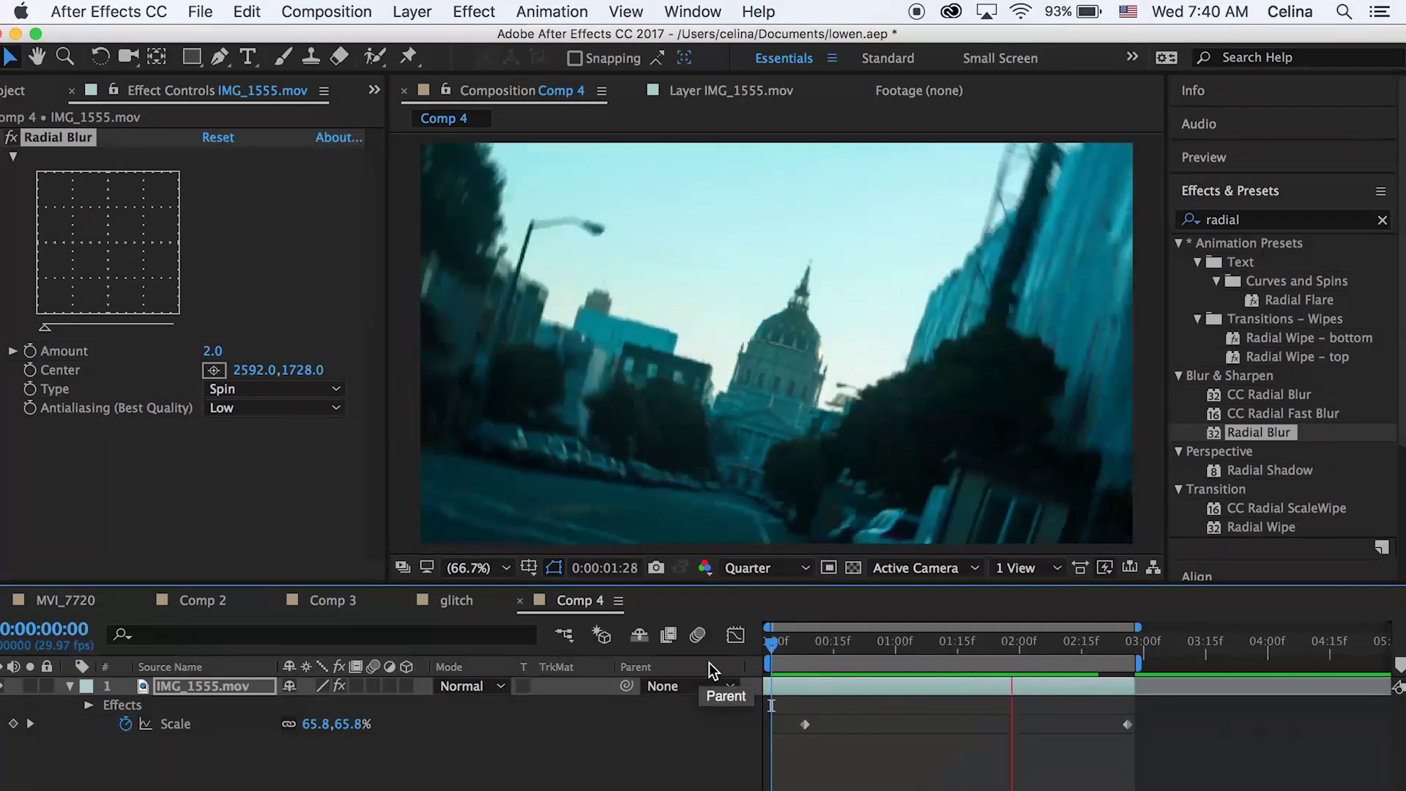
Apply Warp Stabilizer VFX from a 'warp s' search: Smooth Motion, 50% smoothness, Subspace Warp.
drag(772, 643, 851, 652)
key(Home)
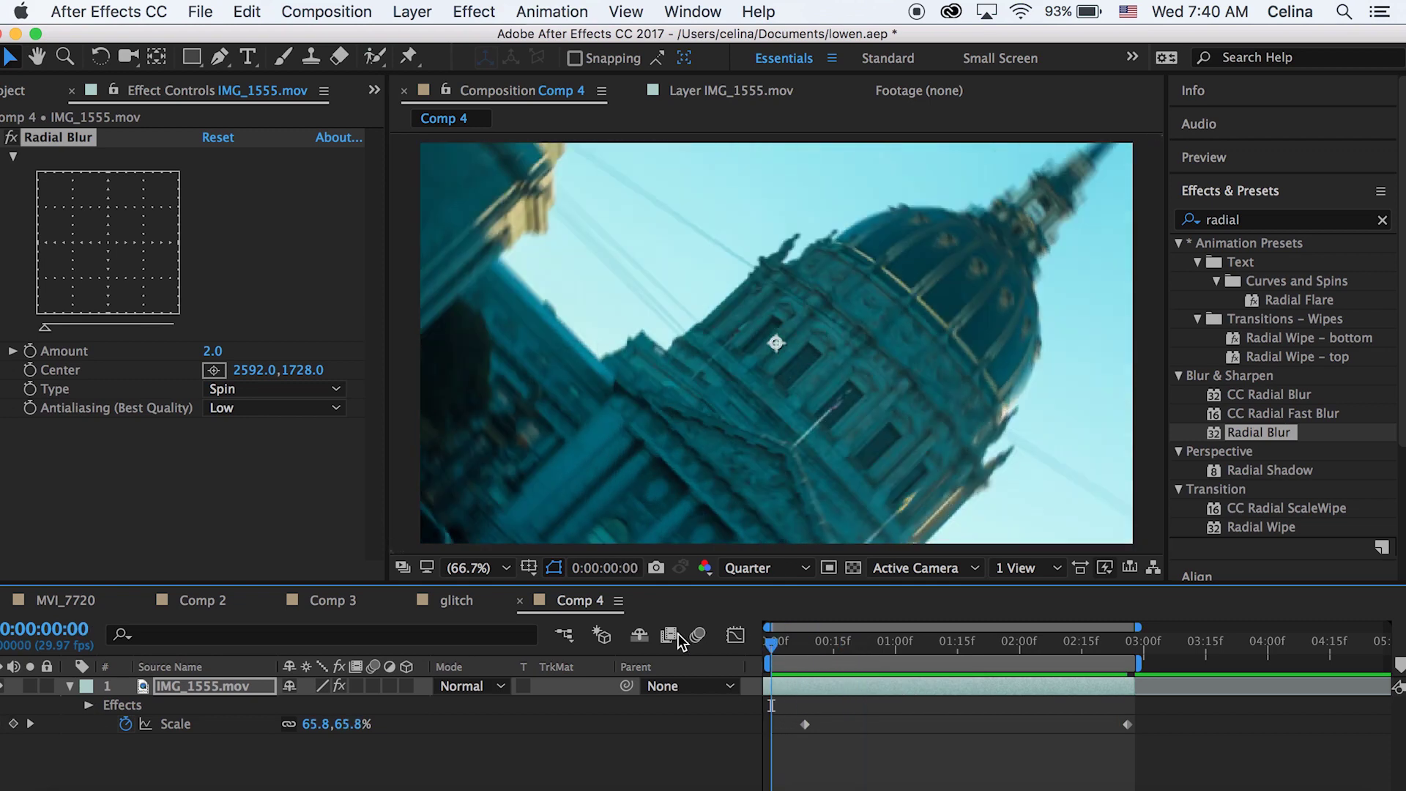
click(1253, 228)
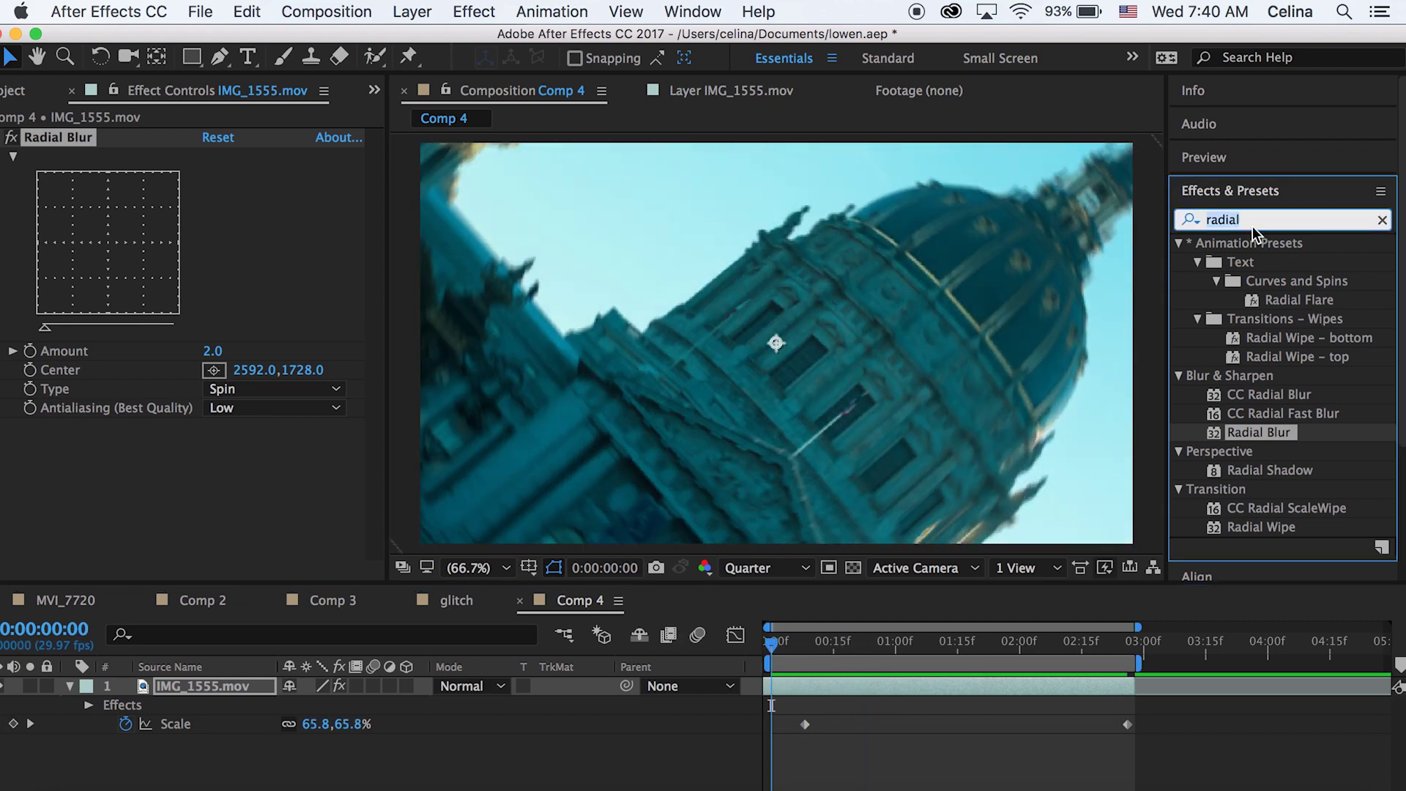
text(warp s)
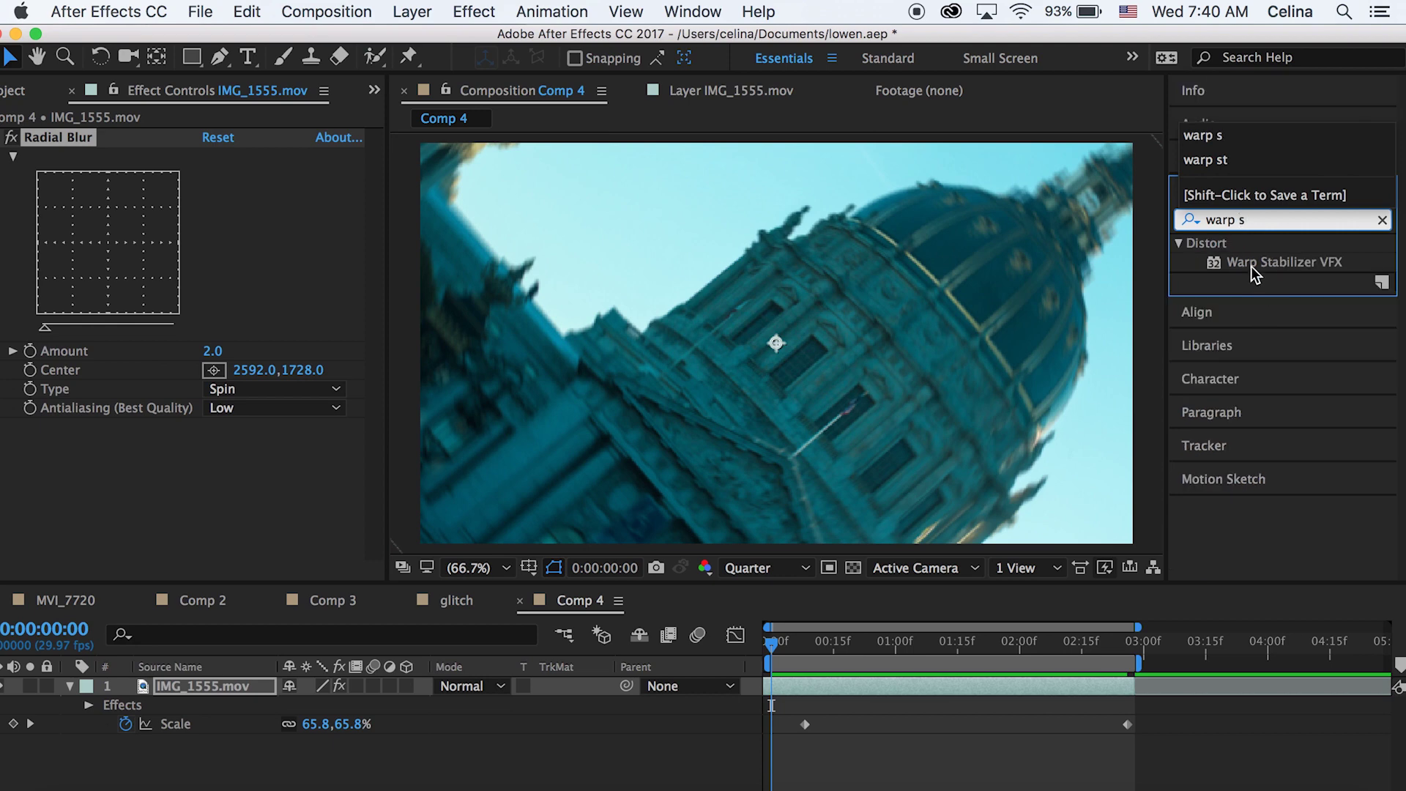
double_click(1255, 272)
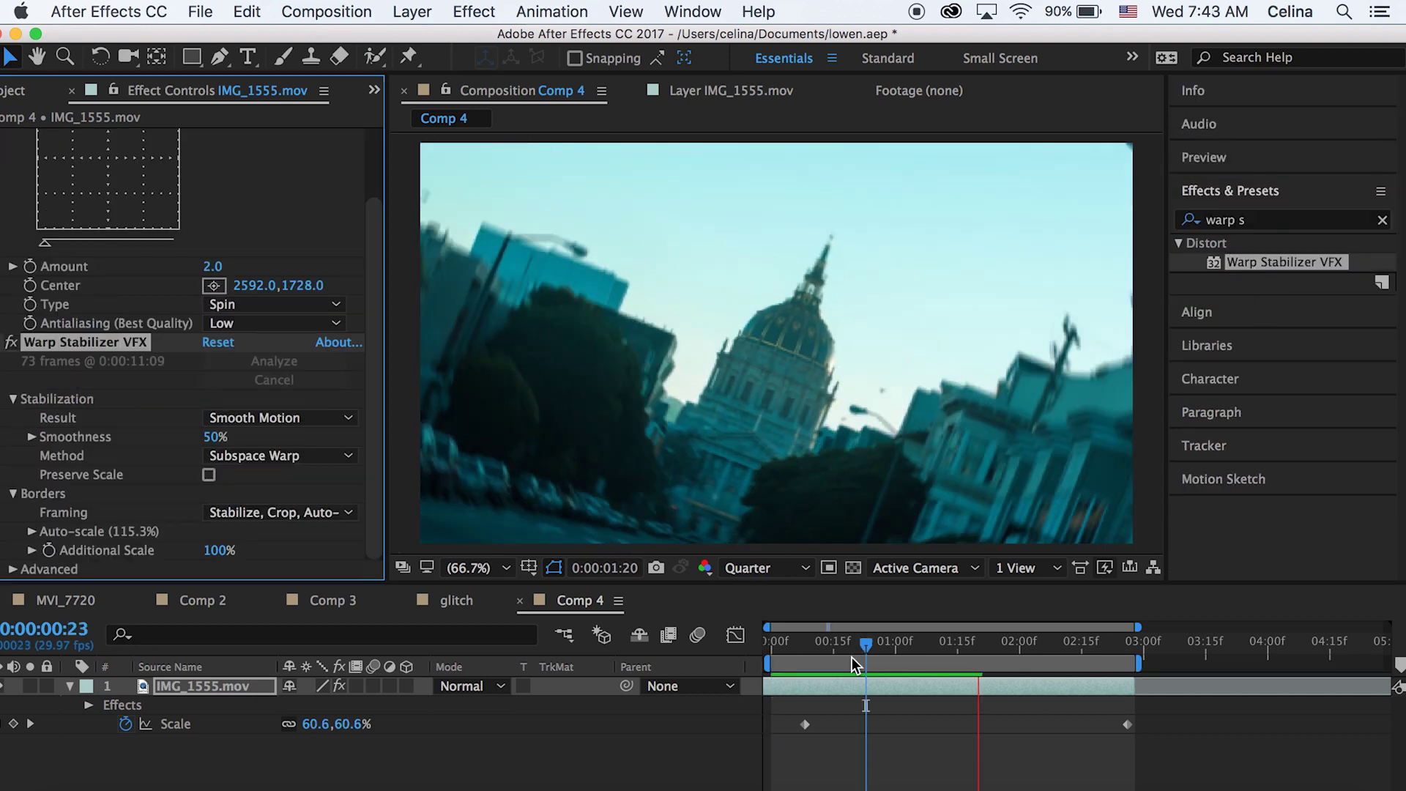